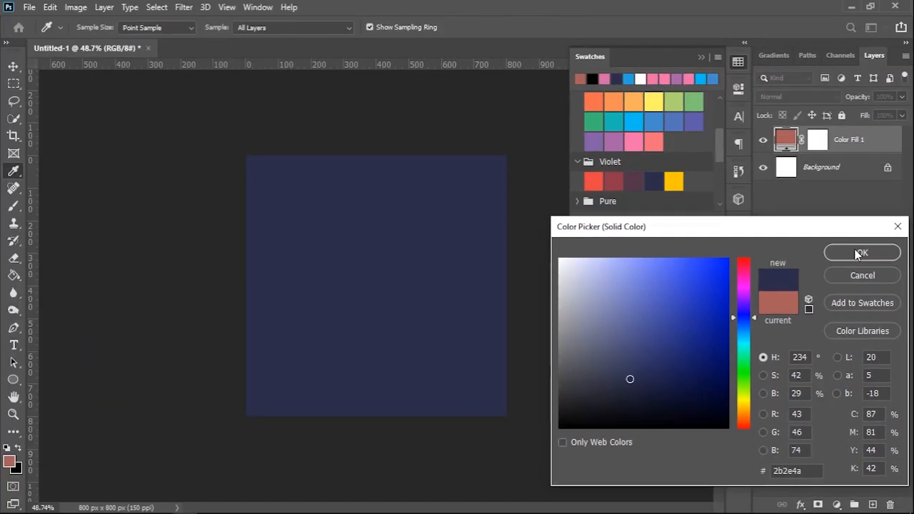
# Apply the solid color fill 2b2e4a, and lock its layer's position and rename it Bakcground
pyautogui.click(820, 183)
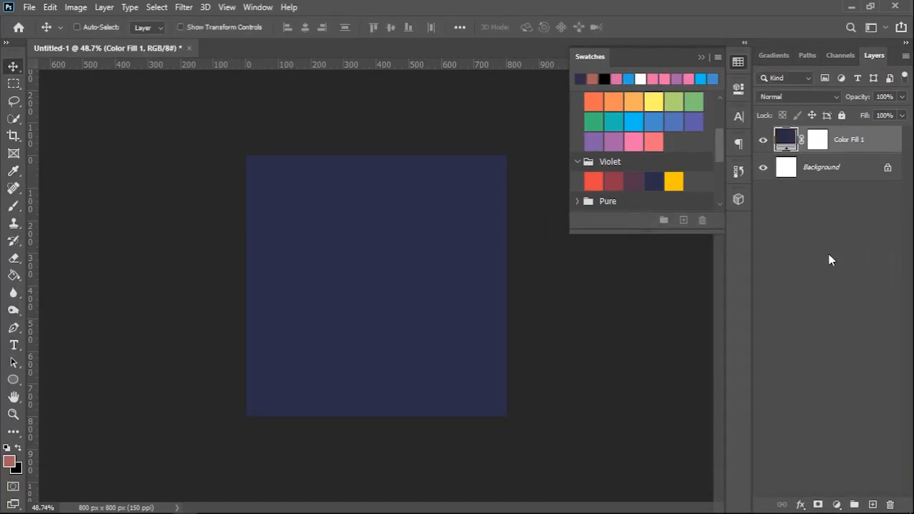
pyautogui.click(812, 116)
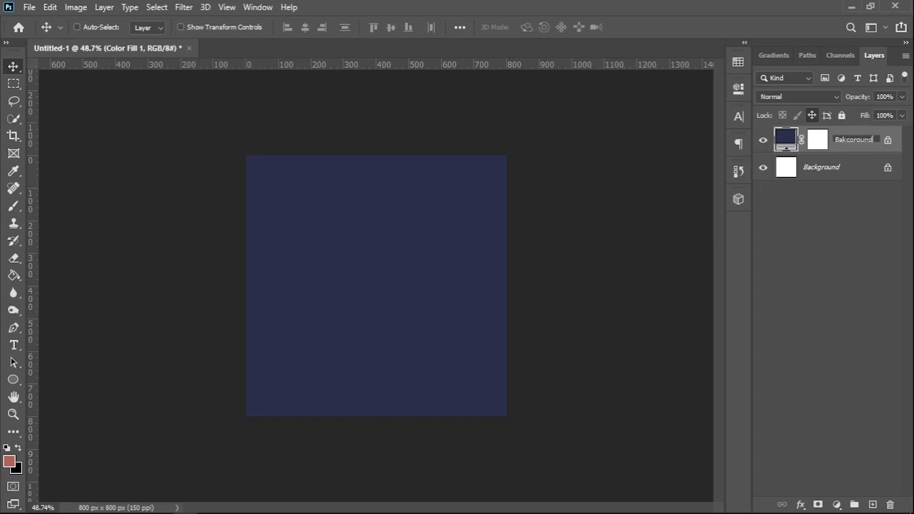
pyautogui.press('Return')
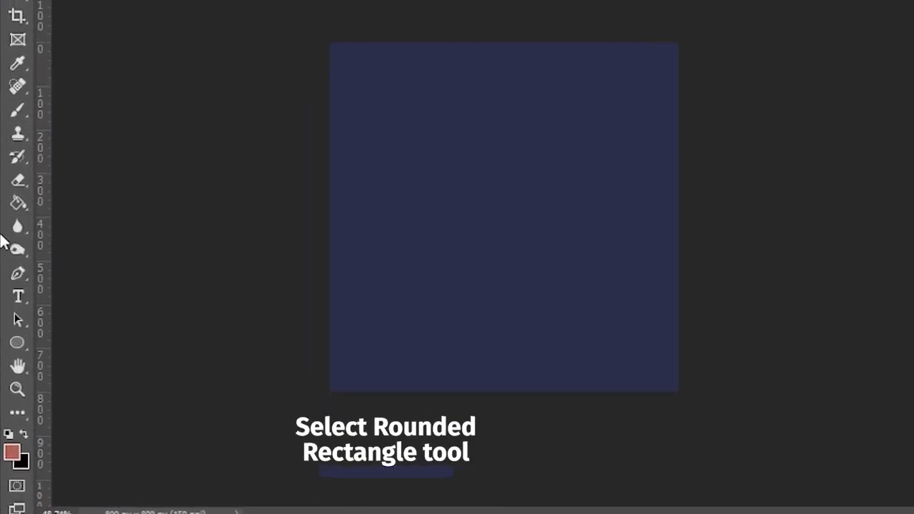
# Draw a vertical rounded rectangle about 45 px wide and 193 px high in the upper middle of the canvas
pyautogui.rightClick(27, 345)
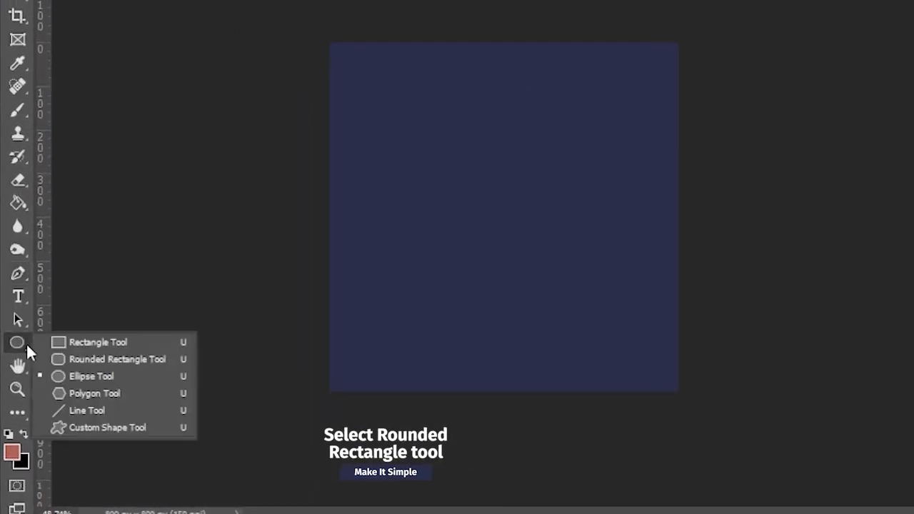
pyautogui.click(88, 359)
pyautogui.hotkey('ctrl', '0')
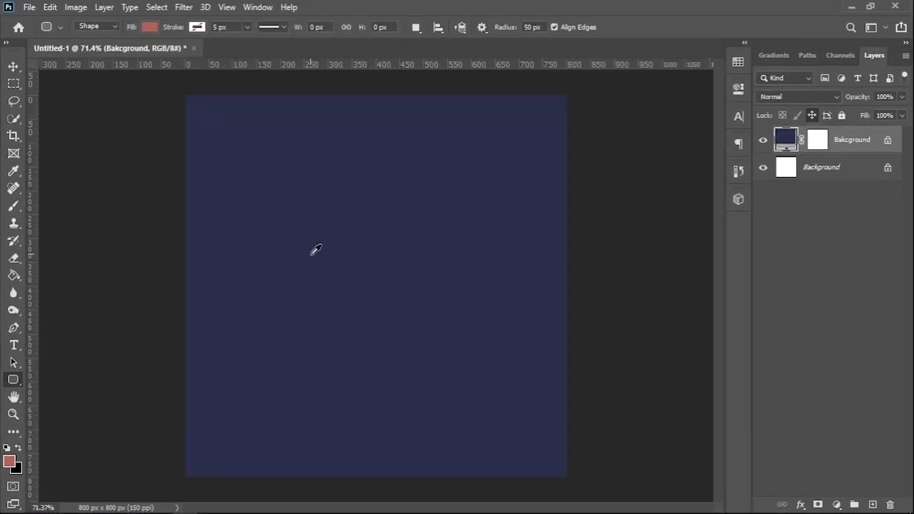
pyautogui.moveTo(333, 185); pyautogui.dragTo(352, 275)
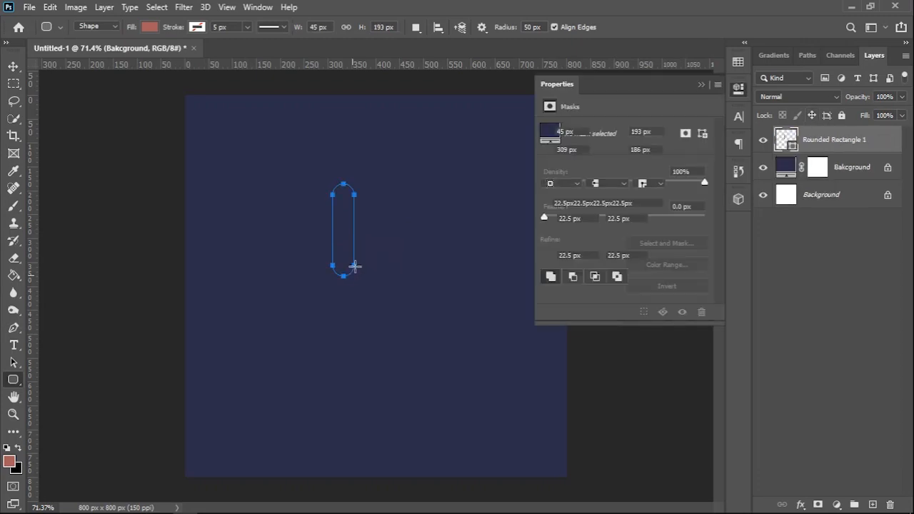
pyautogui.click(701, 85)
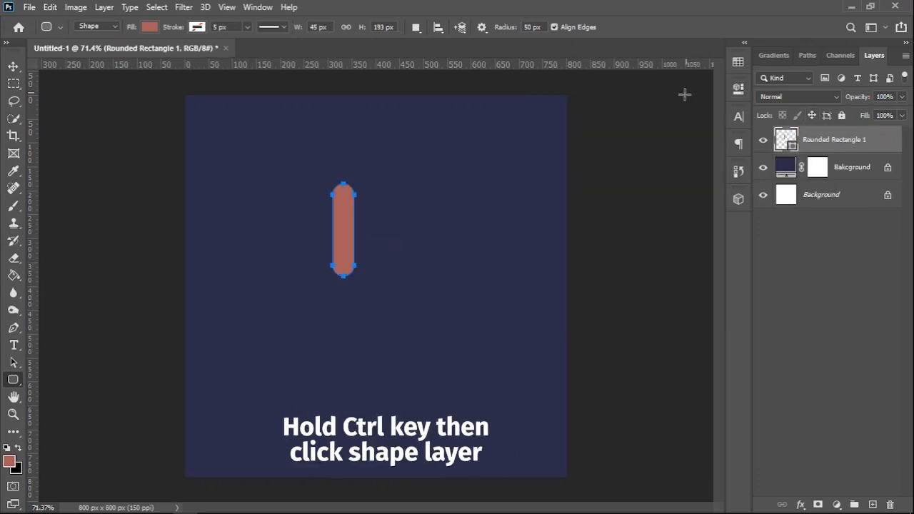
# Load the rounded rectangle as a selection and add a linear Gradient Fill layer using the Foreground to Background preset
pyautogui.press('v')
pyautogui.keyDown('ctrl'); pyautogui.click(789, 140); pyautogui.keyUp('ctrl')
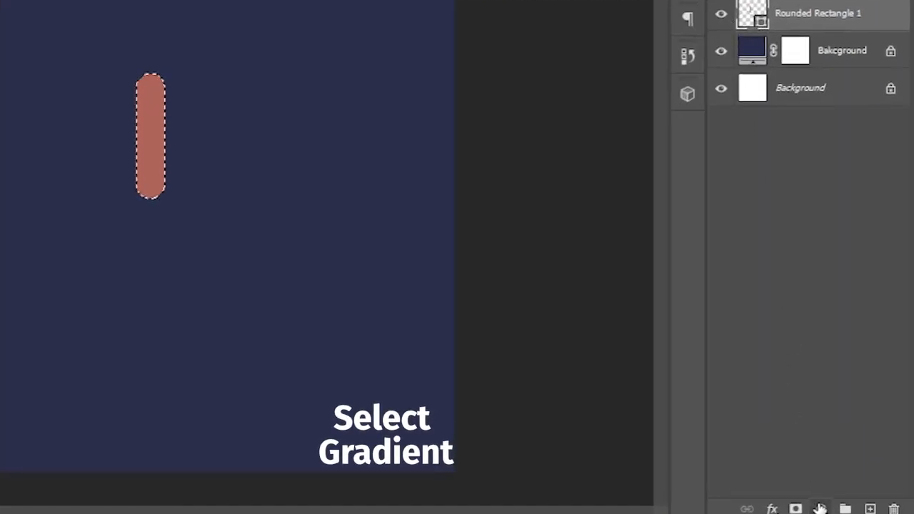
pyautogui.click(819, 509)
pyautogui.click(813, 201)
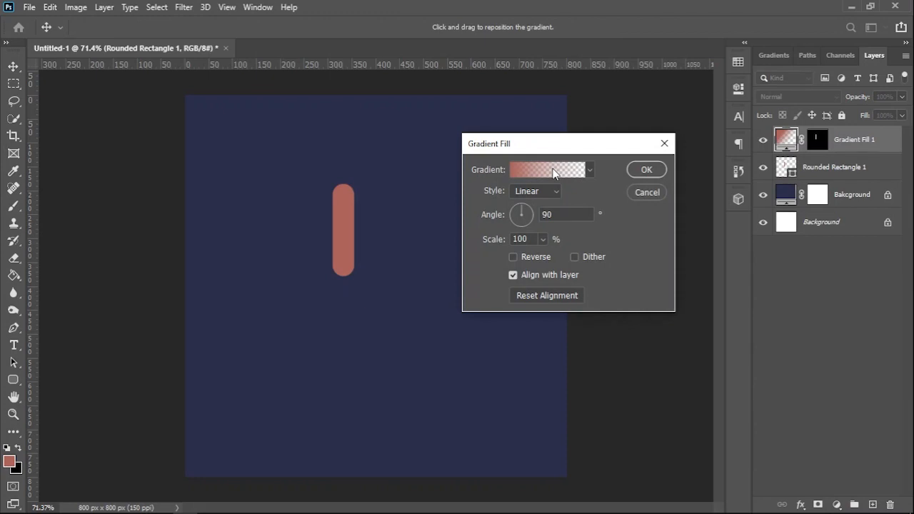
pyautogui.click(589, 172)
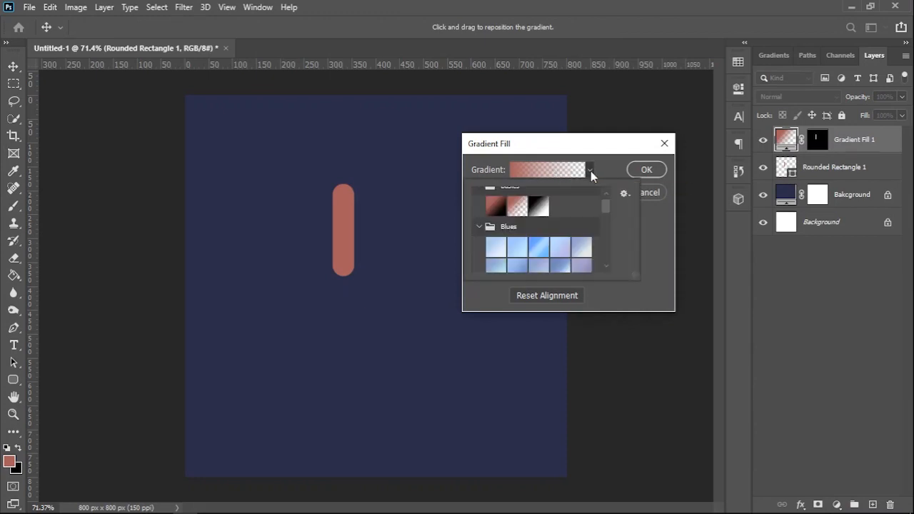
pyautogui.click(493, 208)
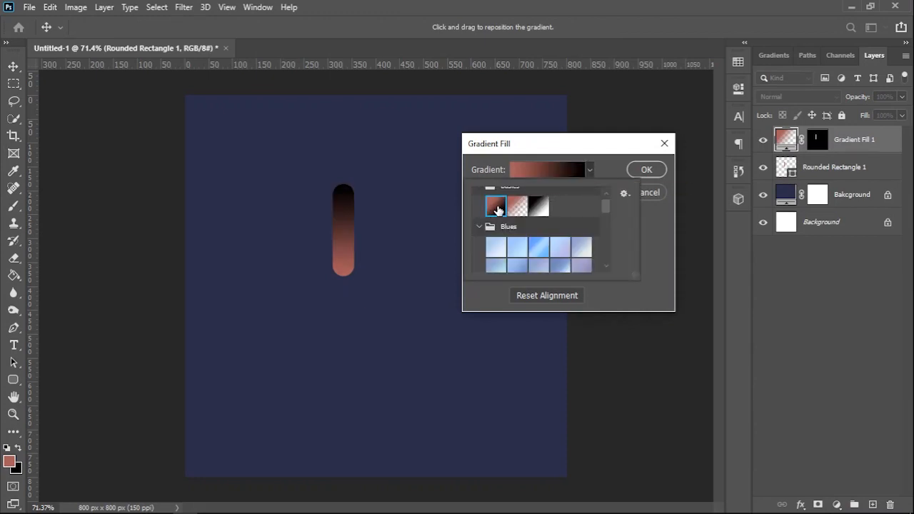
pyautogui.doubleClick(498, 208)
# Edit the gradient and set its starting color stop to the purple swatch a864a8
pyautogui.click(544, 171)
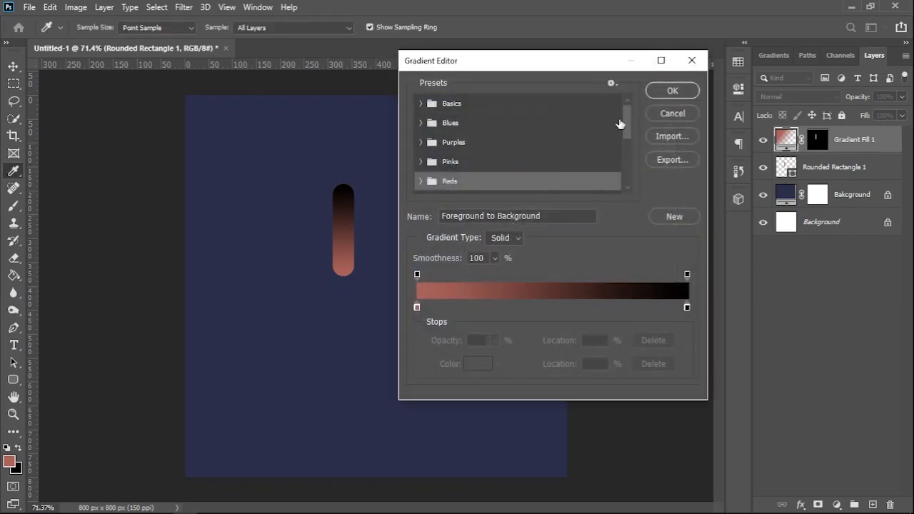
pyautogui.moveTo(597, 61); pyautogui.dragTo(793, 207)
pyautogui.click(738, 62)
pyautogui.moveTo(690, 209); pyautogui.dragTo(666, 157)
pyautogui.doubleClick(587, 397)
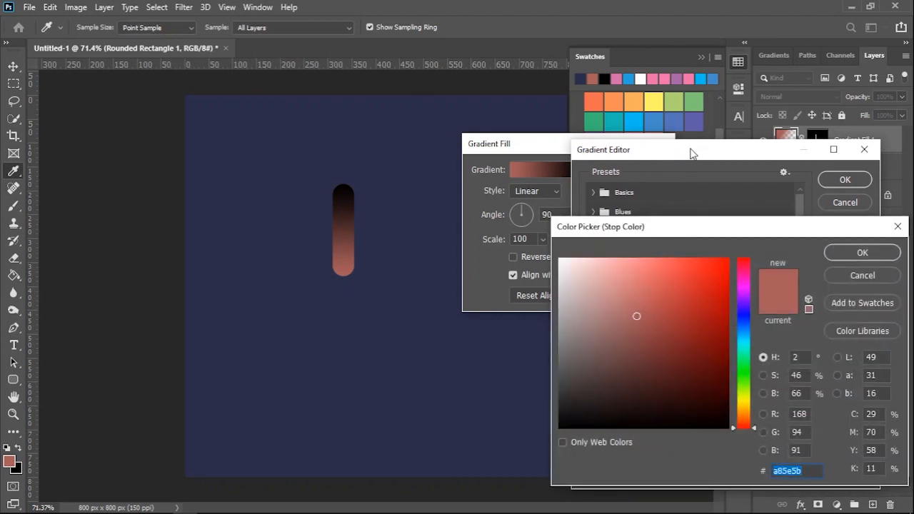
pyautogui.click(676, 79)
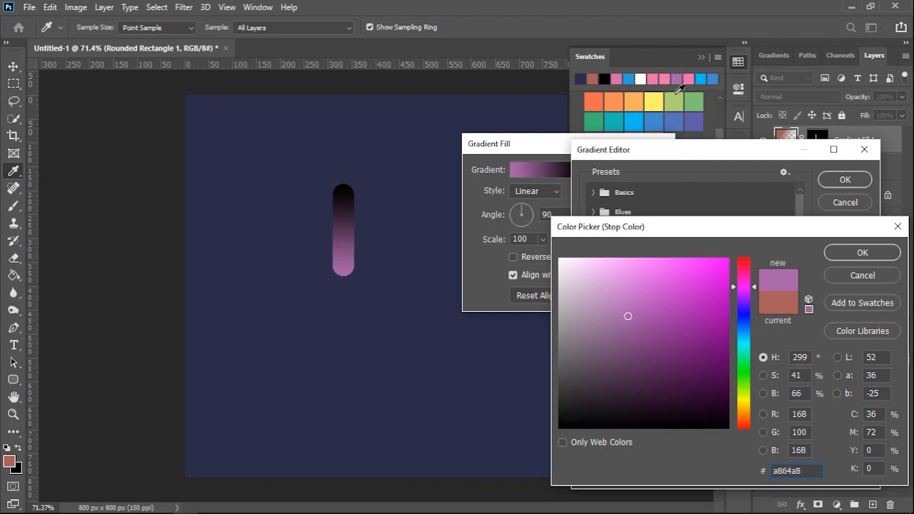
pyautogui.click(833, 252)
# Set the gradient's ending color stop to the pink swatch f06eaa and apply the gradient fill
pyautogui.doubleClick(859, 397)
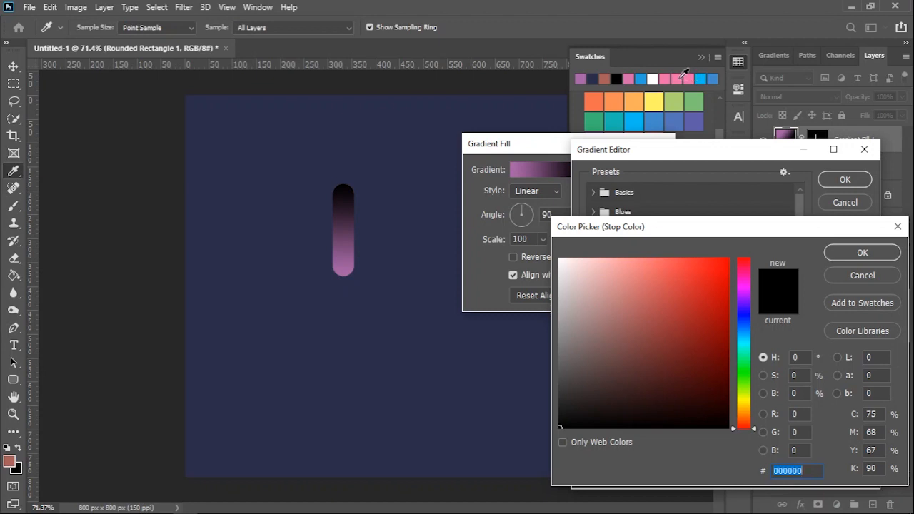
pyautogui.click(682, 77)
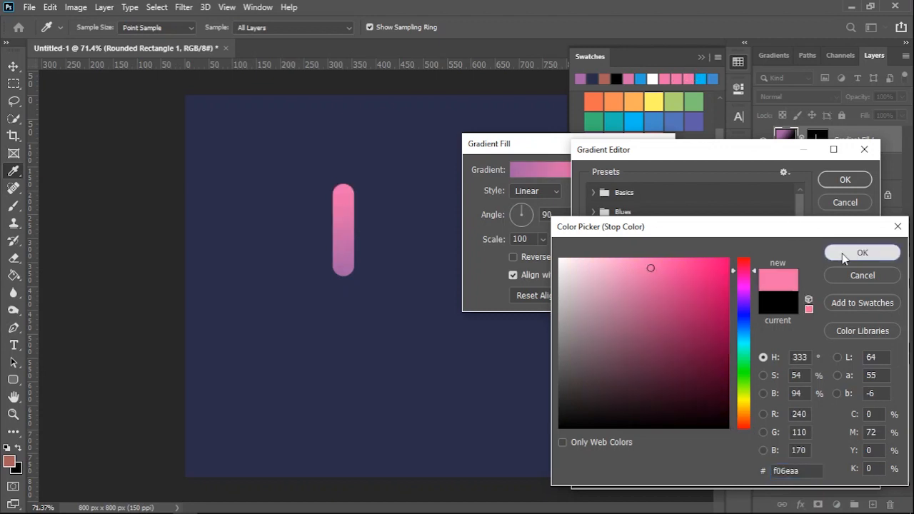
pyautogui.click(840, 252)
pyautogui.click(842, 181)
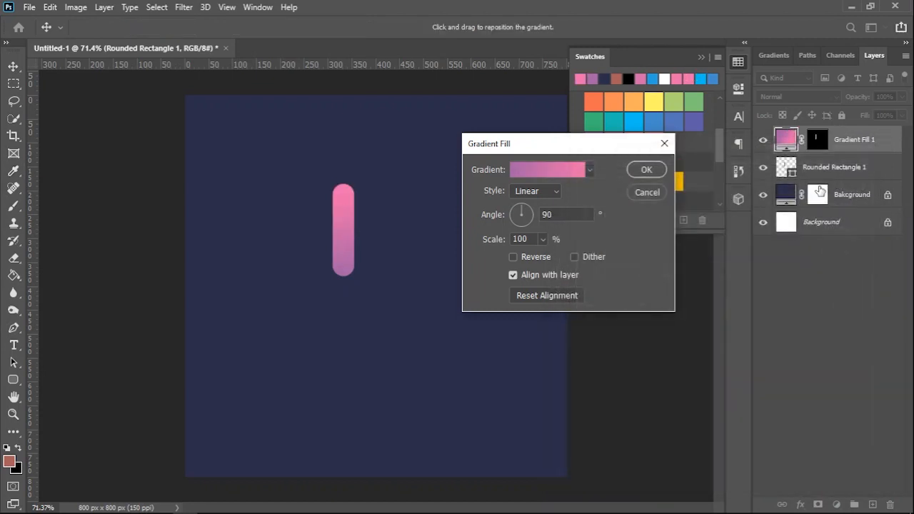
pyautogui.moveTo(632, 149); pyautogui.dragTo(632, 162)
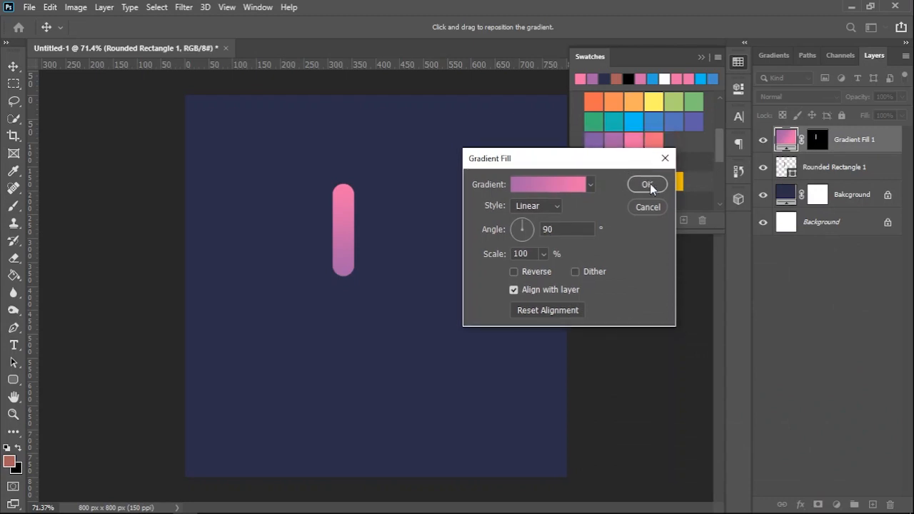
pyautogui.click(649, 182)
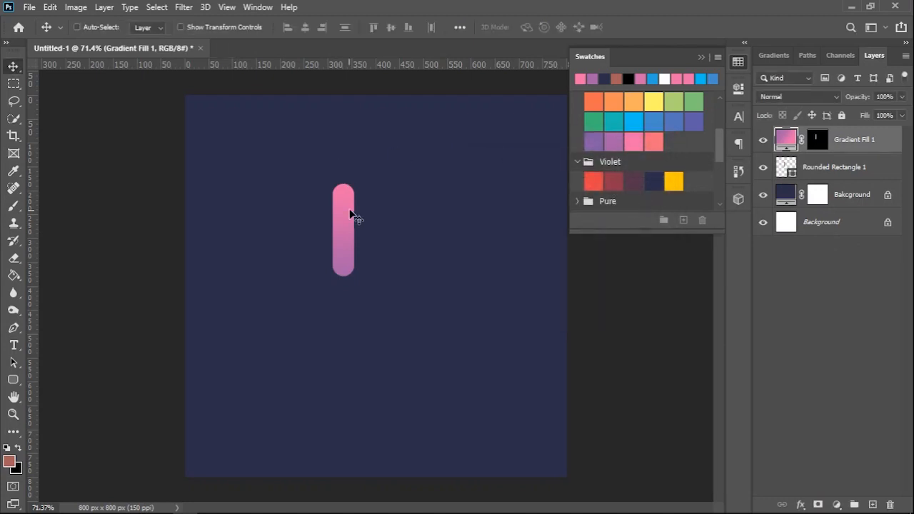
# Move the gradient bar to the right of the original rounded rectangle and delete the original shape layer
pyautogui.press('ctrl')
pyautogui.moveTo(346, 205); pyautogui.dragTo(390, 204)
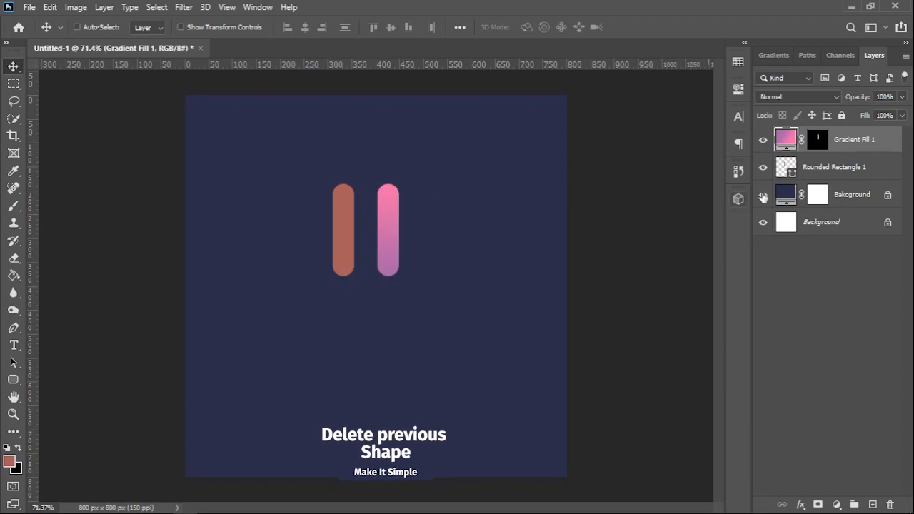
pyautogui.click(830, 175)
pyautogui.press('Delete')
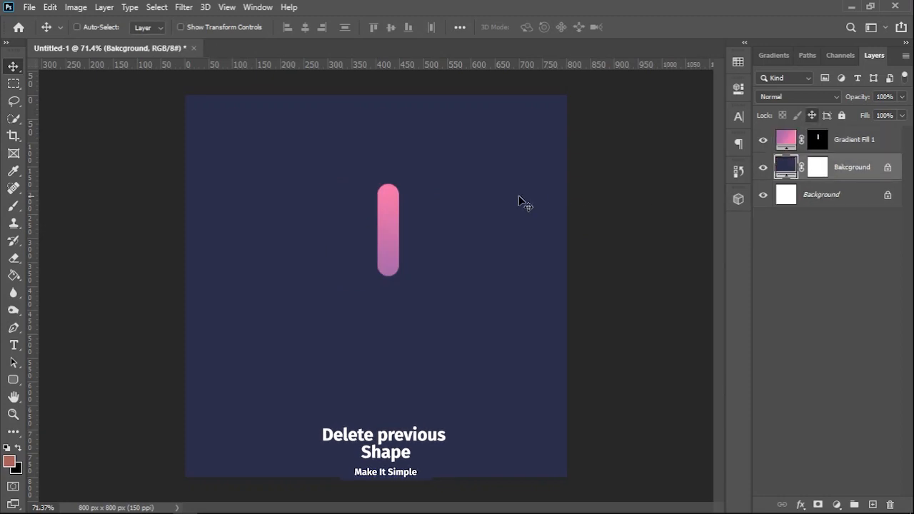
# Rotate the gradient bar clockwise by about 46 degrees
pyautogui.keyDown('ctrl'); pyautogui.click(385, 232); pyautogui.keyUp('ctrl')
pyautogui.hotkey('ctrl', 't')
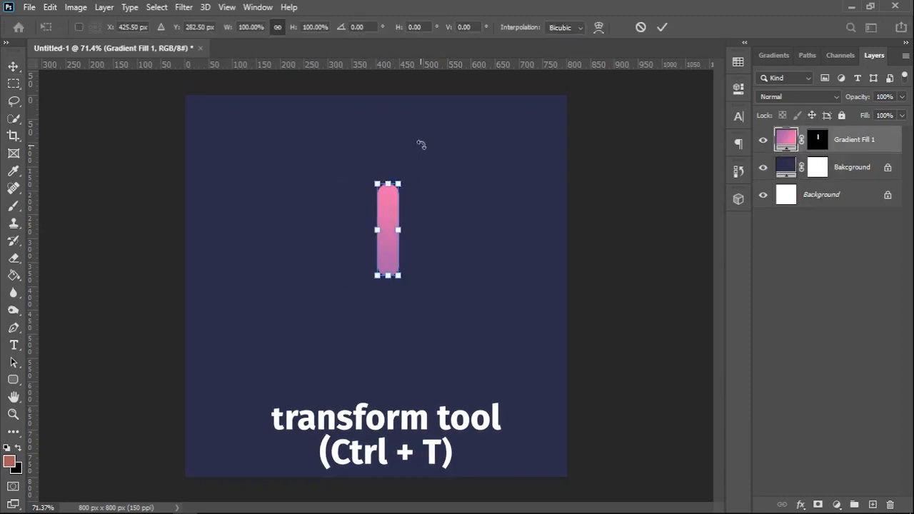
pyautogui.moveTo(416, 150); pyautogui.dragTo(448, 200)
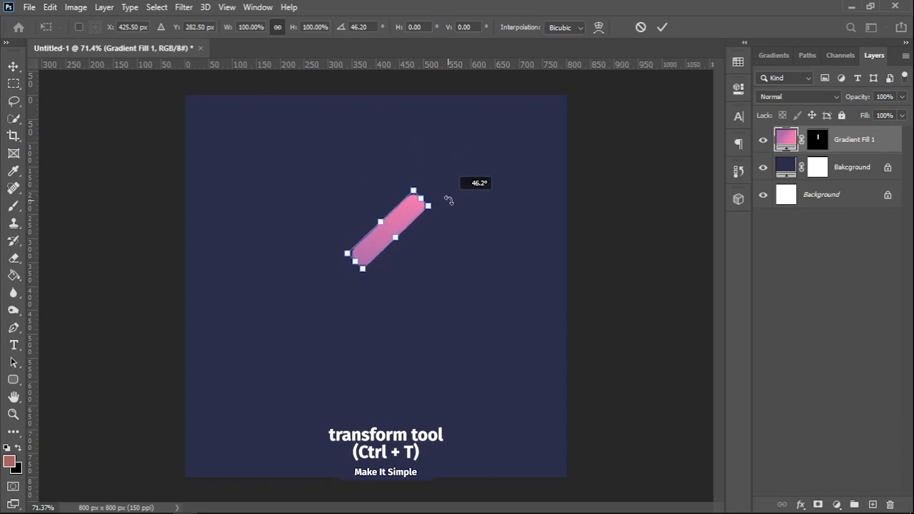
pyautogui.click(662, 27)
# Place the diagonal bar at the canvas's upper edge and scatter duplicates of it around the canvas, keeping one copy near the middle
pyautogui.moveTo(402, 224); pyautogui.dragTo(555, 428)
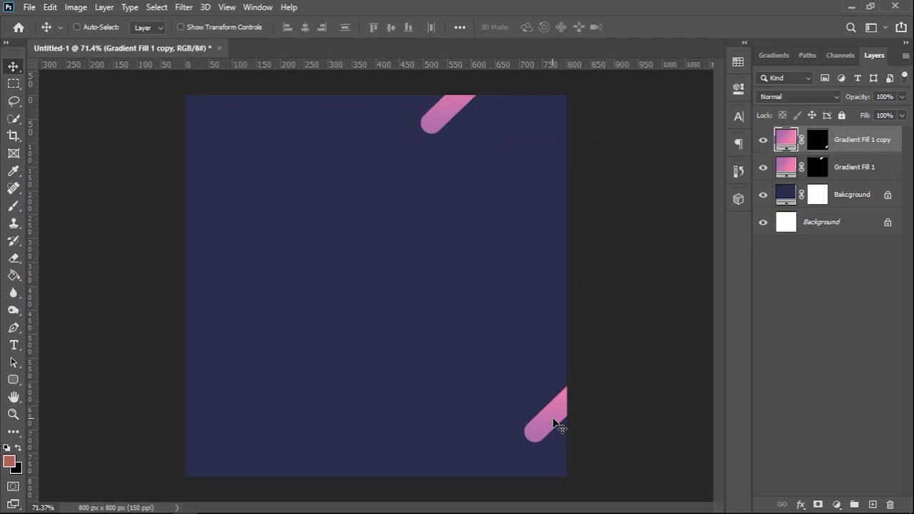
pyautogui.moveTo(558, 423); pyautogui.dragTo(339, 119)
pyautogui.moveTo(391, 399); pyautogui.dragTo(455, 254)
# Scale the bar copy near the middle of the canvas down to about a third of its size
pyautogui.hotkey('ctrl', 't')
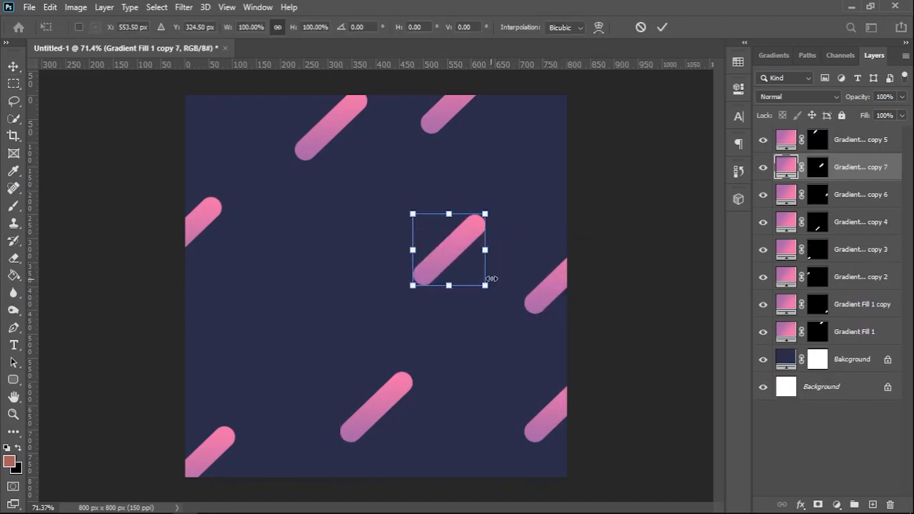
pyautogui.moveTo(485, 285); pyautogui.dragTo(437, 237)
pyautogui.click(661, 27)
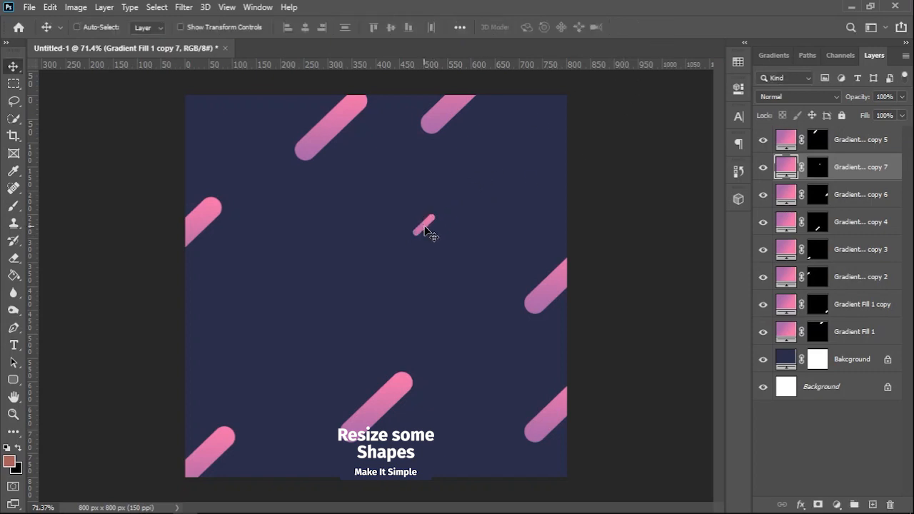
# Move the small bar beside the large one at the upper edge and scatter duplicates of it around the canvas
pyautogui.moveTo(428, 230); pyautogui.dragTo(229, 215)
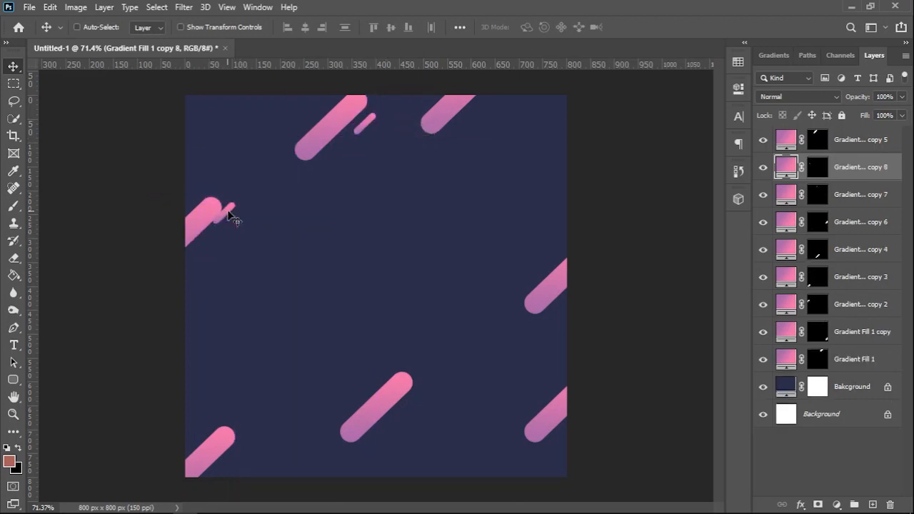
pyautogui.press('ctrl')
pyautogui.moveTo(226, 217); pyautogui.dragTo(346, 364)
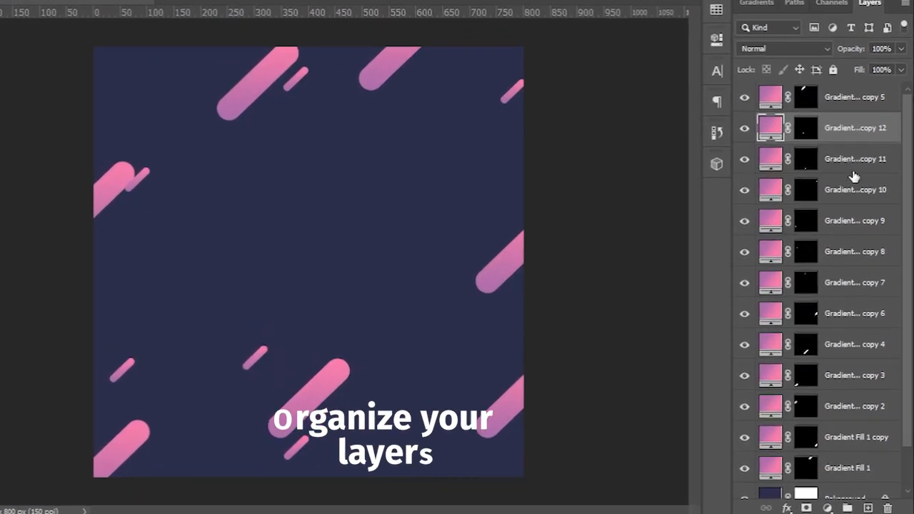
# Select all the gradient bar layers, from Gradient Fill 1 copy 5 down to Gradient Fill 1, and group them
pyautogui.keyDown('ctrl'); pyautogui.click(856, 100); pyautogui.keyUp('ctrl')
pyautogui.keyDown('ctrl'); pyautogui.click(851, 163); pyautogui.keyUp('ctrl')
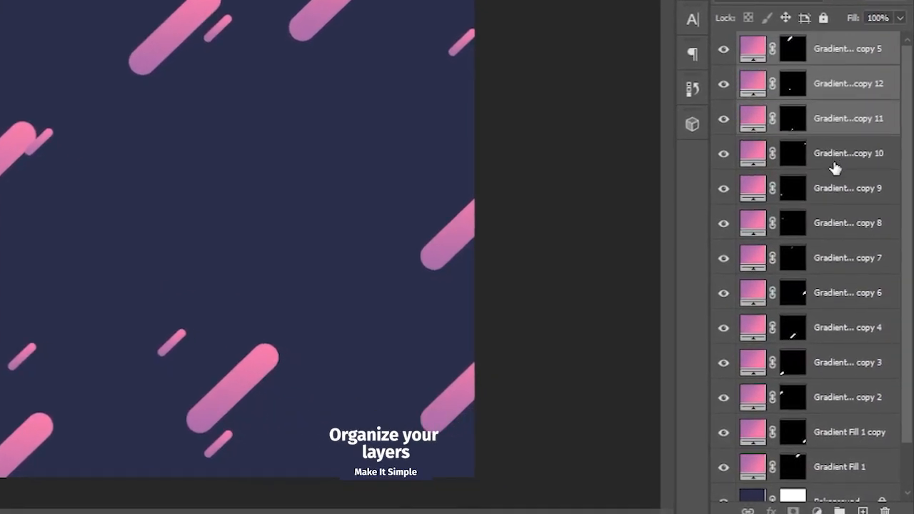
pyautogui.keyDown('ctrl'); pyautogui.click(835, 162); pyautogui.keyUp('ctrl')
pyautogui.keyDown('ctrl'); pyautogui.click(830, 198); pyautogui.keyUp('ctrl')
pyautogui.keyDown('ctrl'); pyautogui.click(833, 230); pyautogui.keyUp('ctrl')
pyautogui.scroll(-2, 837, 227)
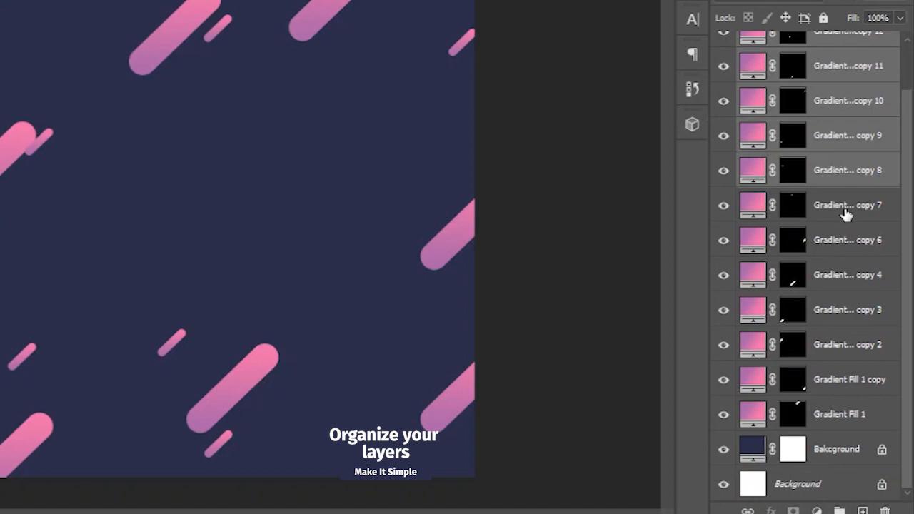
pyautogui.keyDown('ctrl'); pyautogui.click(845, 211); pyautogui.keyUp('ctrl')
pyautogui.keyDown('ctrl'); pyautogui.click(845, 246); pyautogui.keyUp('ctrl')
pyautogui.keyDown('ctrl'); pyautogui.click(841, 278); pyautogui.keyUp('ctrl')
pyautogui.keyDown('ctrl'); pyautogui.click(837, 314); pyautogui.keyUp('ctrl')
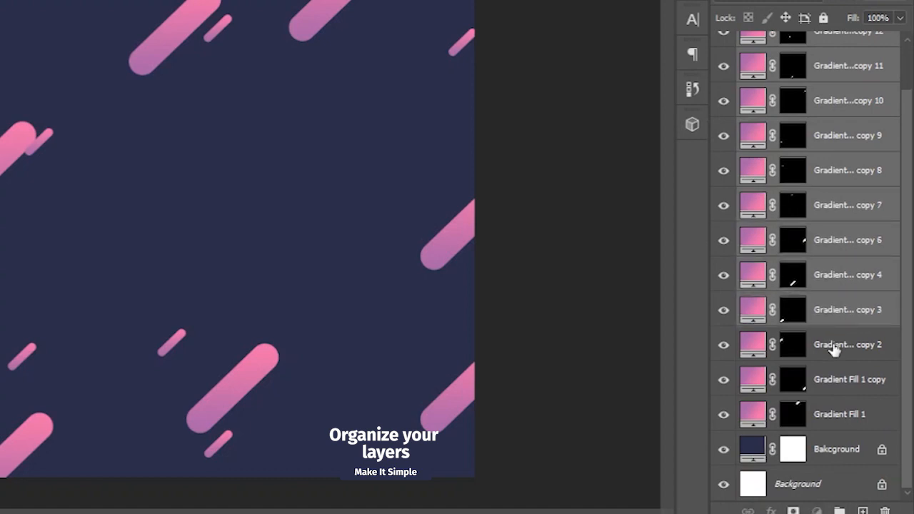
pyautogui.keyDown('ctrl'); pyautogui.click(832, 347); pyautogui.keyUp('ctrl')
pyautogui.keyDown('ctrl'); pyautogui.click(824, 382); pyautogui.keyUp('ctrl')
pyautogui.keyDown('ctrl'); pyautogui.click(828, 420); pyautogui.keyUp('ctrl')
pyautogui.scroll(2, 843, 314)
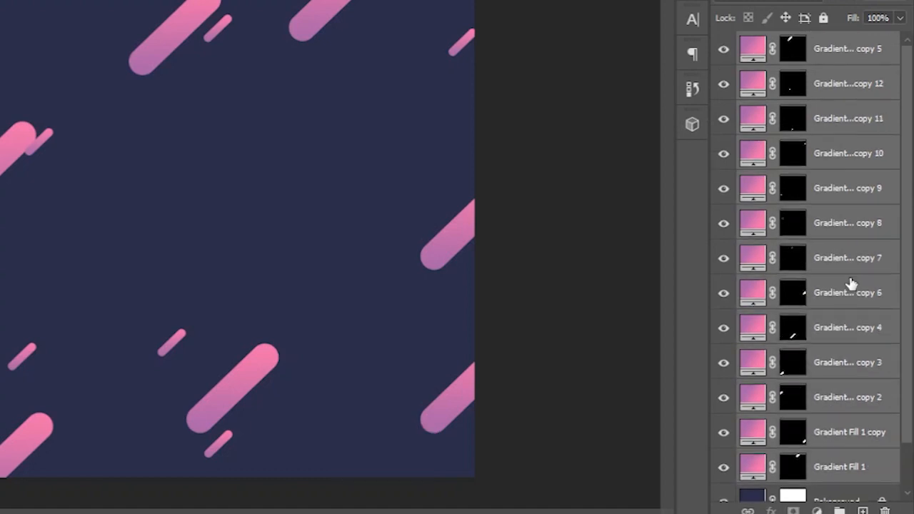
pyautogui.hotkey('ctrl', 'g')
# Rename the new layer group as Gradent 1
pyautogui.doubleClick(788, 43)
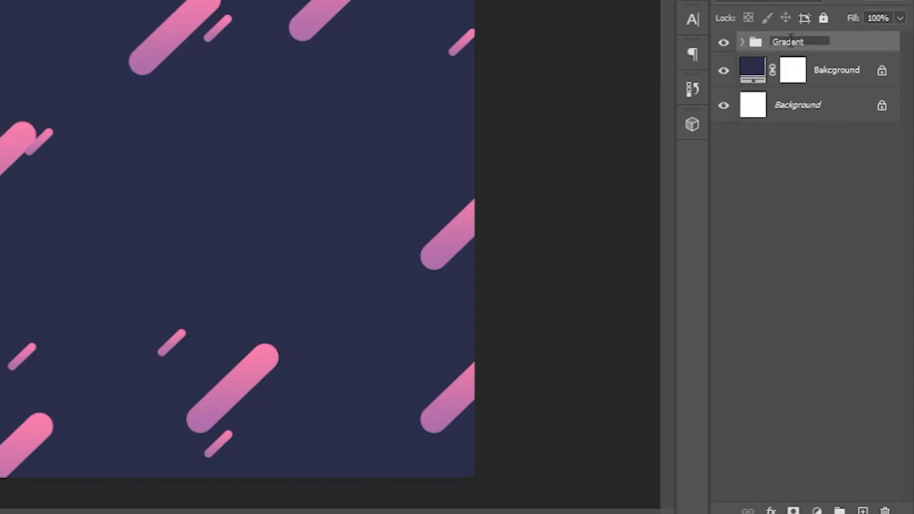
pyautogui.write('Gradent 1')
pyautogui.press('Return')
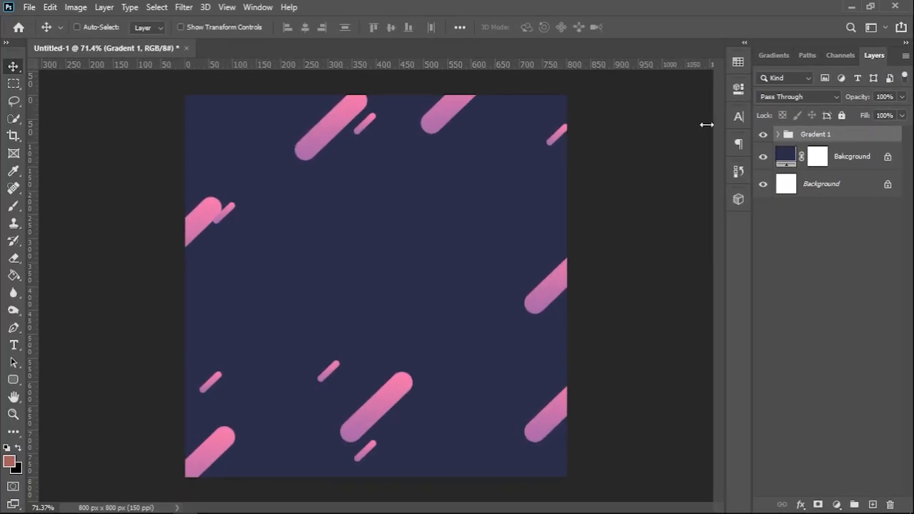
# Duplicate the second large bar along the canvas's upper edge onto its middle and move the copy's layer out of and above the Gradent 1 group
pyautogui.keyDown('ctrl'); pyautogui.click(449, 116); pyautogui.keyUp('ctrl')
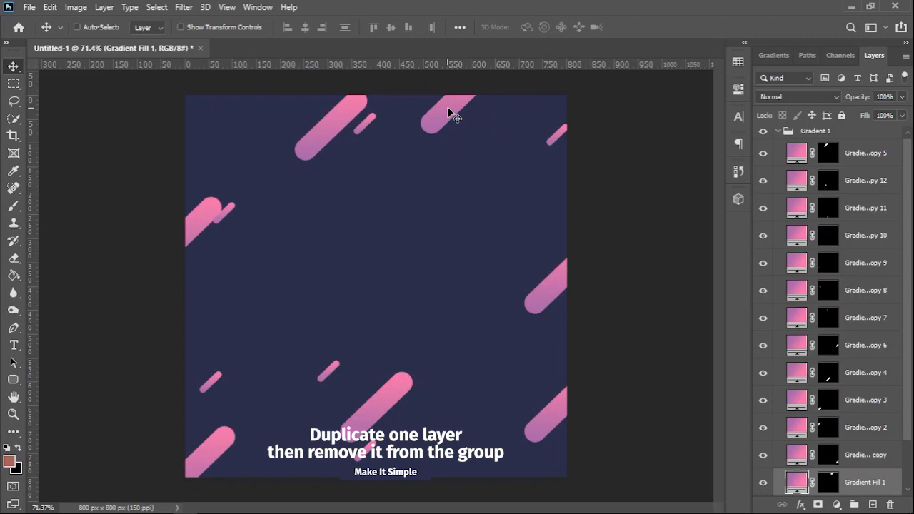
pyautogui.moveTo(450, 112); pyautogui.dragTo(418, 260)
pyautogui.moveTo(857, 483); pyautogui.dragTo(859, 134)
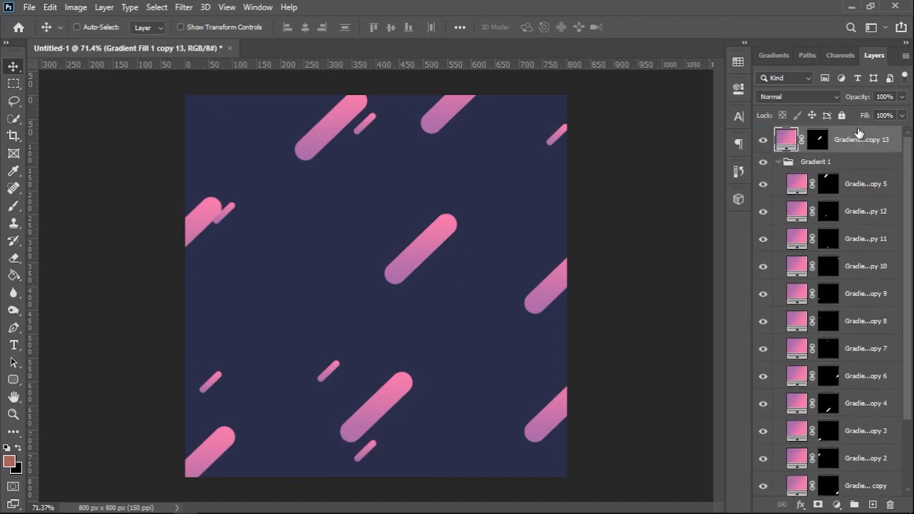
# Collapse the Gradent 1 layer group and lock it
pyautogui.click(778, 163)
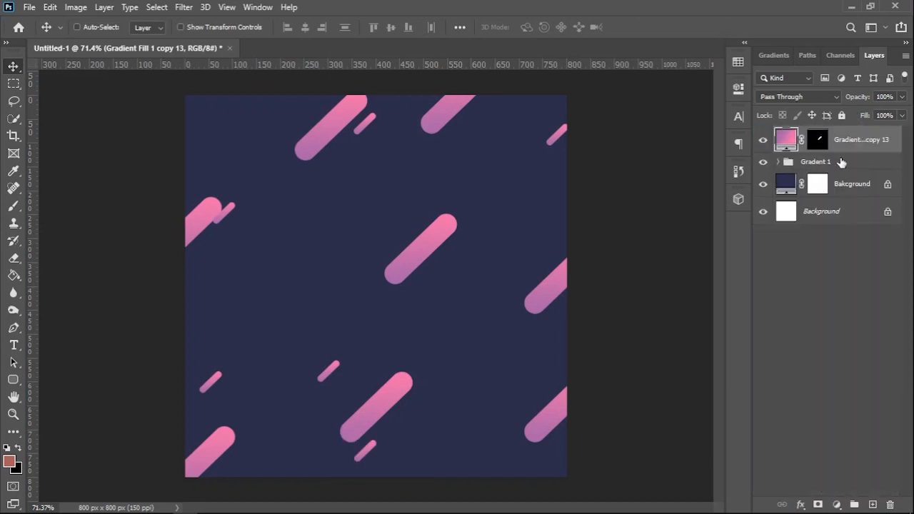
pyautogui.click(841, 163)
pyautogui.click(841, 133)
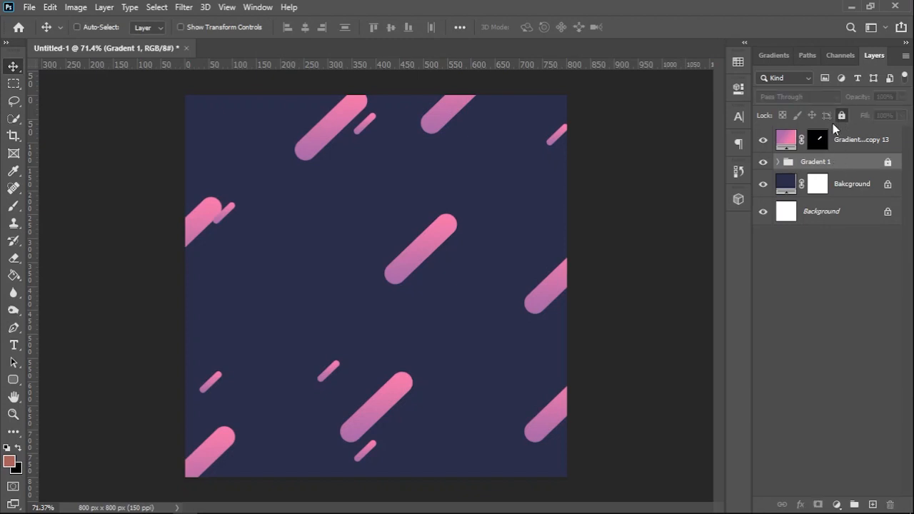
# Edit the gradient fill of the copied bar and set its purple colour stop to the blue swatch 448ccb
pyautogui.doubleClick(783, 141)
pyautogui.click(739, 65)
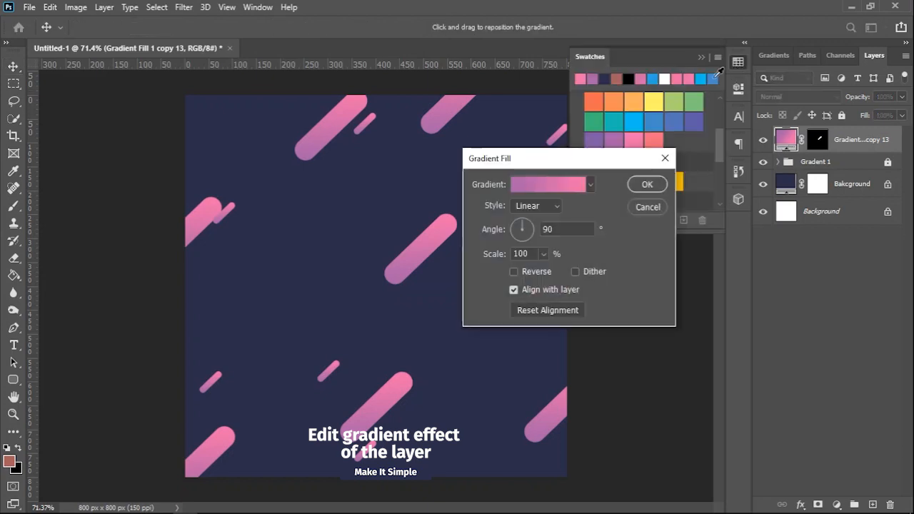
pyautogui.click(562, 184)
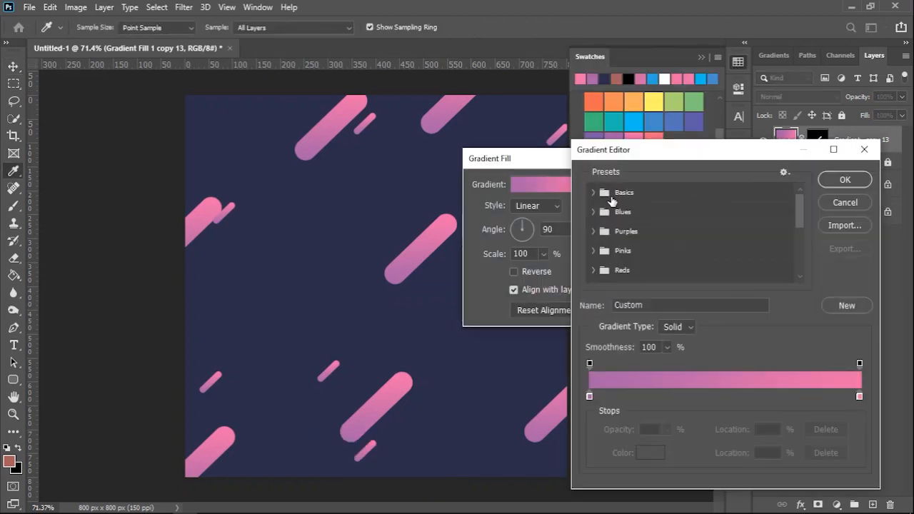
pyautogui.doubleClick(588, 397)
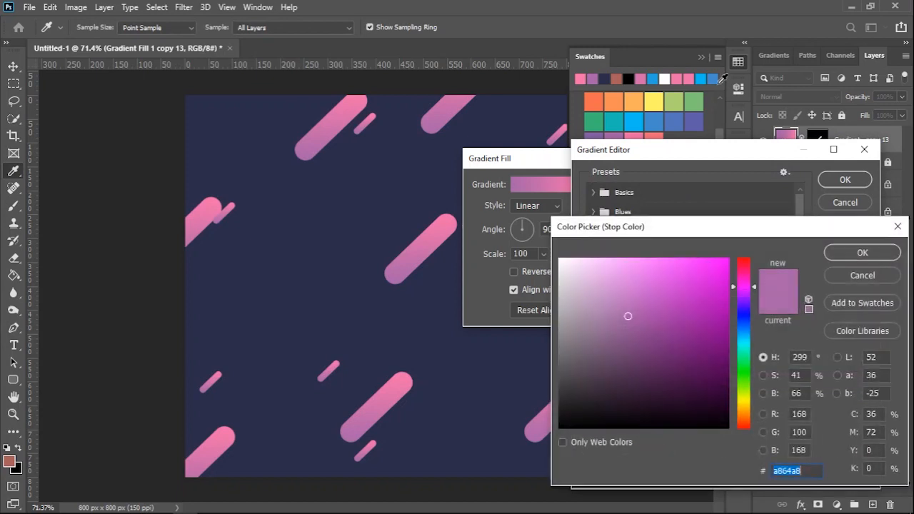
pyautogui.click(712, 78)
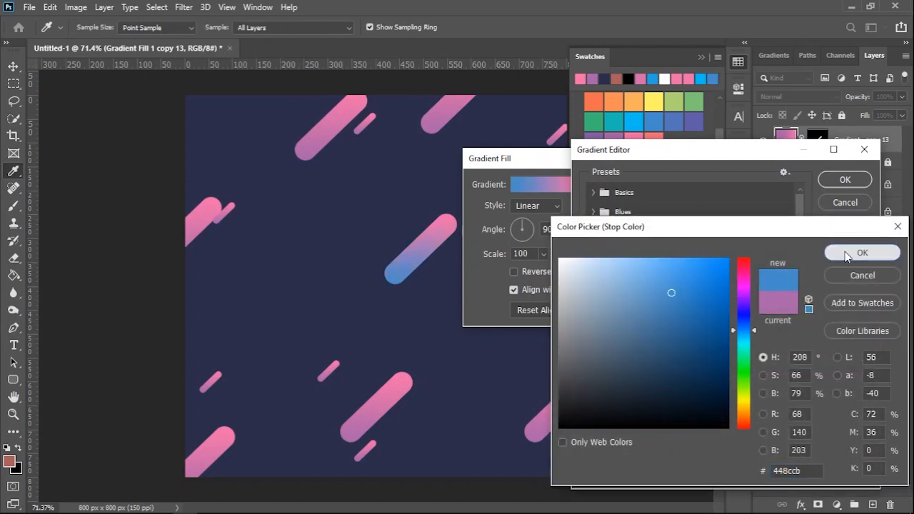
pyautogui.click(862, 253)
# Set the copied bar's pink gradient stop to the light blue swatch 03bdf1 and apply the gradient fill
pyautogui.doubleClick(859, 397)
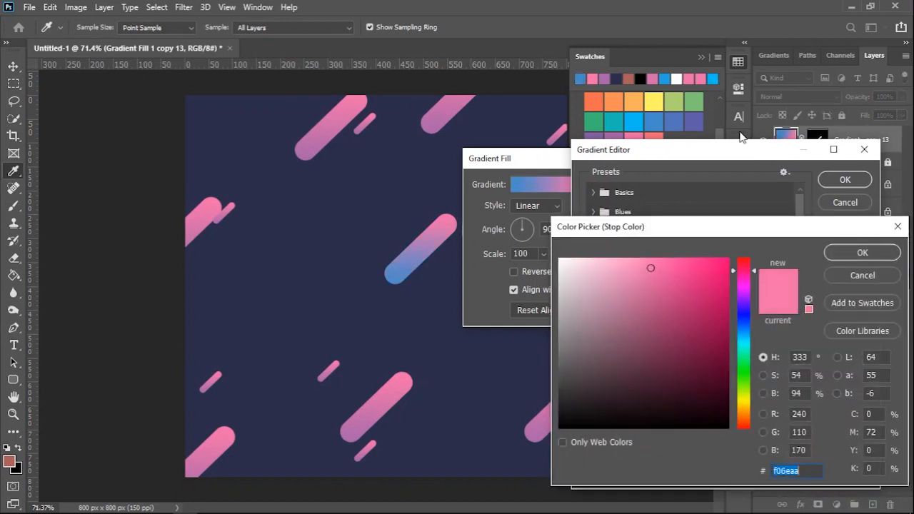
pyautogui.click(718, 80)
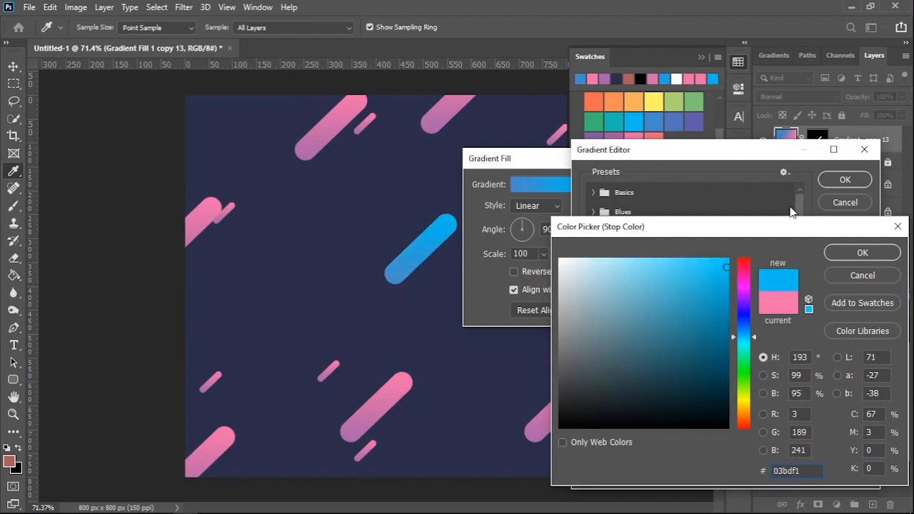
pyautogui.click(850, 254)
pyautogui.click(832, 180)
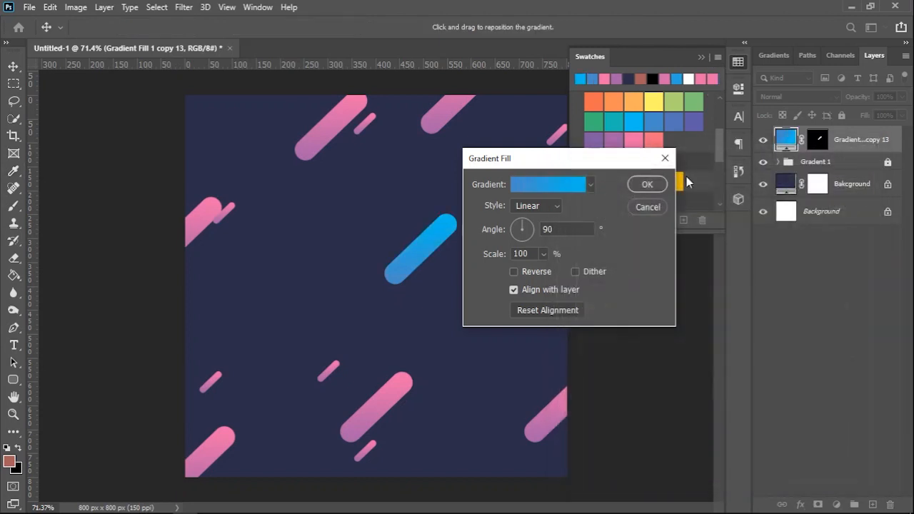
pyautogui.click(647, 185)
# Scatter duplicates of the large blue bar beside the large pink bars around the canvas edges
pyautogui.click(428, 246)
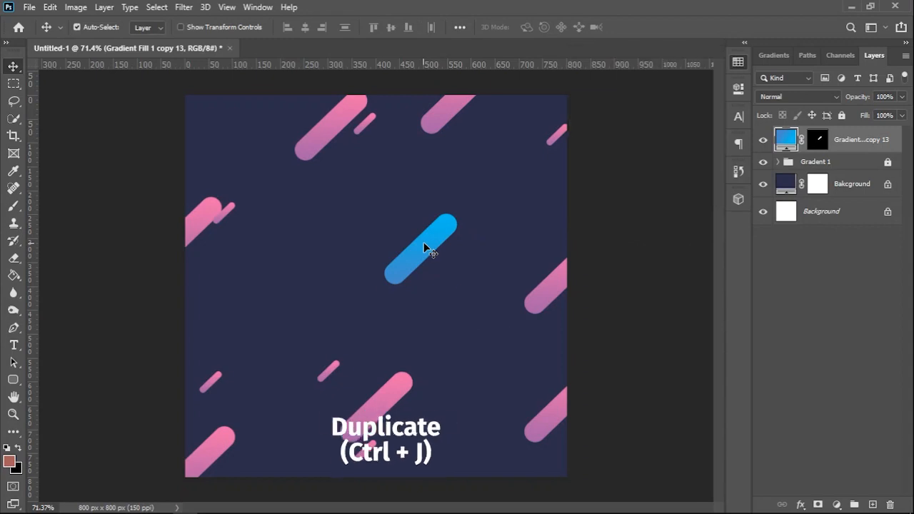
pyautogui.moveTo(419, 248); pyautogui.dragTo(333, 98)
pyautogui.keyDown('ctrl'); pyautogui.click(426, 252); pyautogui.keyUp('ctrl')
pyautogui.moveTo(431, 243); pyautogui.dragTo(599, 230)
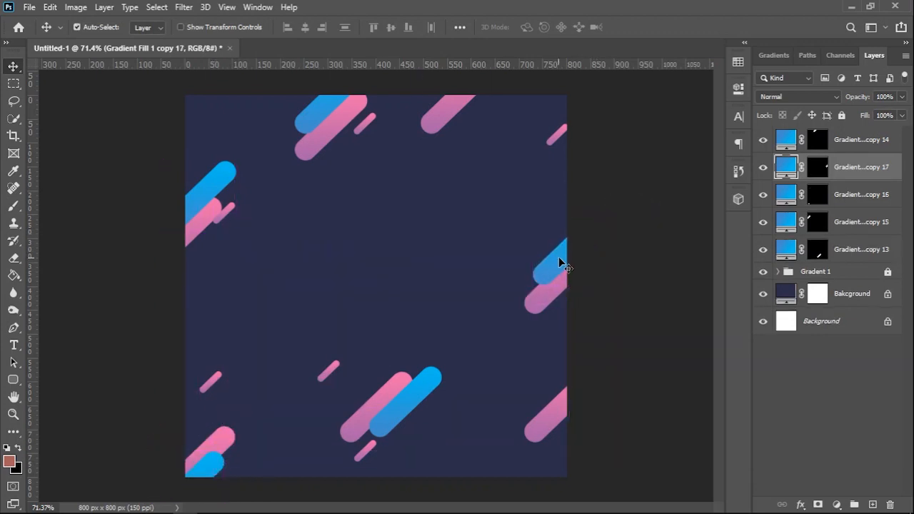
pyautogui.moveTo(557, 262); pyautogui.dragTo(521, 474)
pyautogui.moveTo(521, 476); pyautogui.dragTo(481, 78)
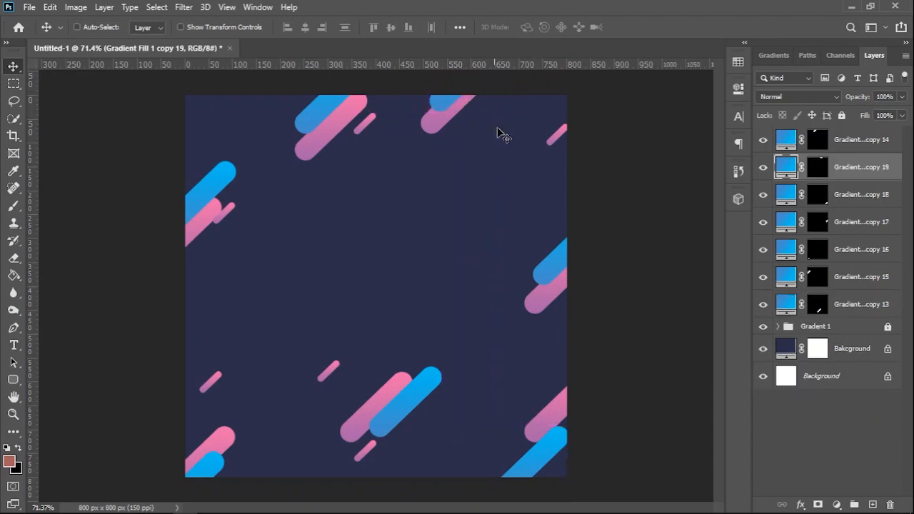
# Duplicate a blue bar, scale the copy down to a small bar, and scatter duplicates of it around the canvas
pyautogui.keyDown('ctrl'); pyautogui.click(416, 414); pyautogui.keyUp('ctrl')
pyautogui.moveTo(414, 398); pyautogui.dragTo(403, 235)
pyautogui.hotkey('ctrl', 't')
pyautogui.moveTo(428, 277); pyautogui.dragTo(476, 166)
pyautogui.click(662, 27)
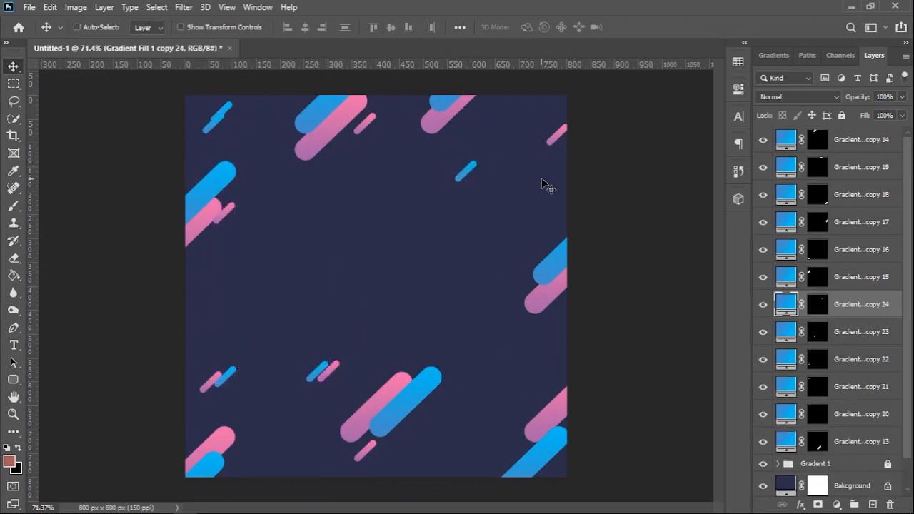
# Group all the blue bar layers above the Gradent 1 group and name the new group Gradient 2
pyautogui.keyDown('shift'); pyautogui.click(856, 441); pyautogui.keyUp('shift')
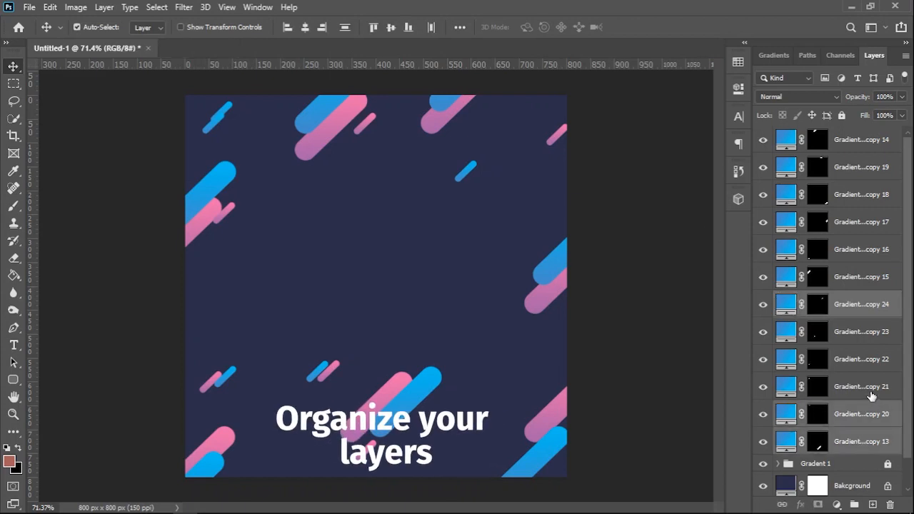
pyautogui.moveTo(865, 339); pyautogui.dragTo(847, 156)
pyautogui.hotkey('ctrl', 'g')
pyautogui.doubleClick(814, 134)
pyautogui.write('Gradient 2')
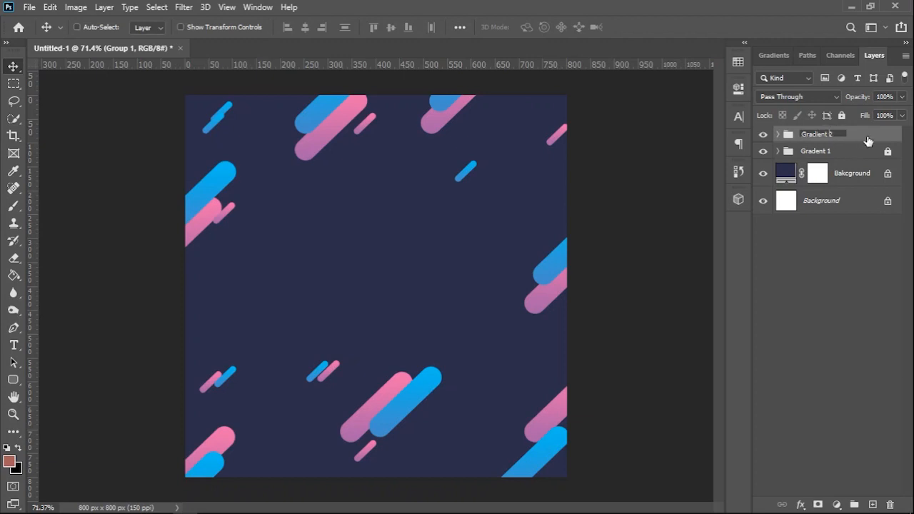
pyautogui.press('Return')
# Correct the name of the pink bars' group to Gradient 1 and lock the Gradient 2 group
pyautogui.doubleClick(821, 152)
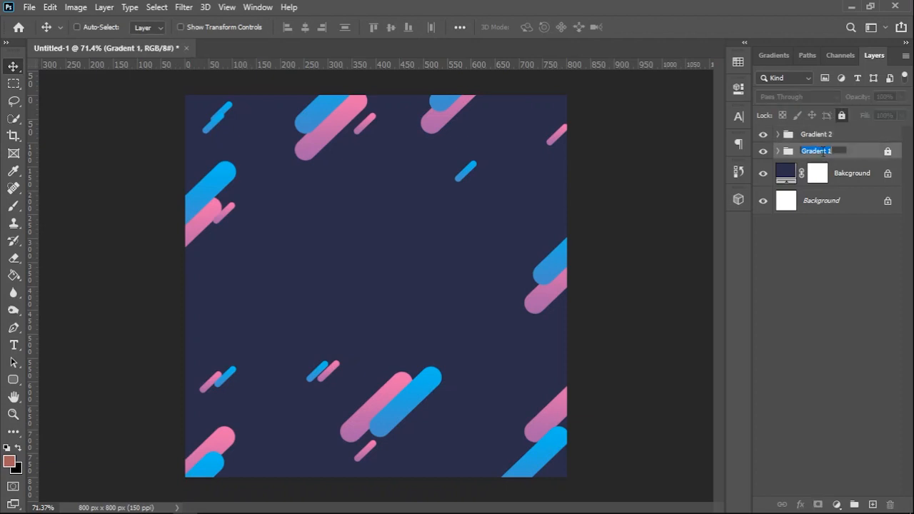
pyautogui.click(817, 151)
pyautogui.click(851, 134)
pyautogui.click(842, 115)
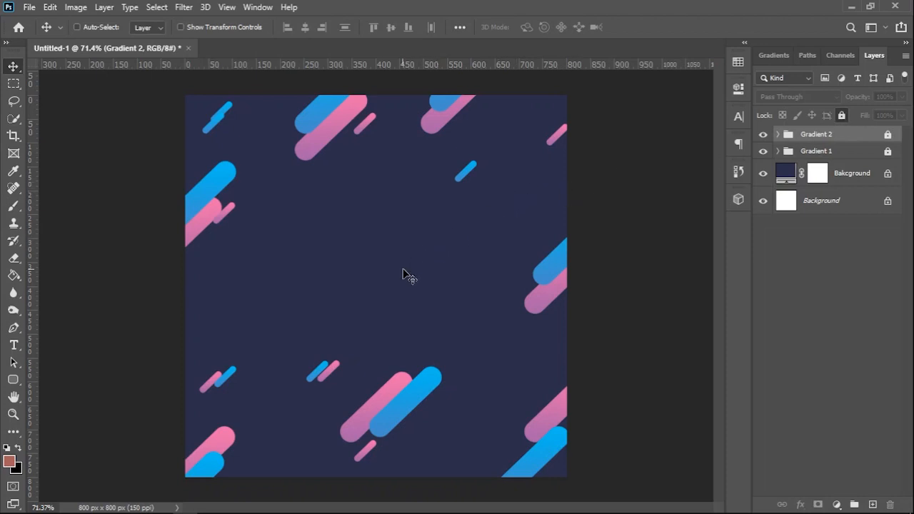
# Add a text box reading MEMPHIS in the canvas's middle and narrow it so the word breaks into MEM and PHIS
pyautogui.press('t')
pyautogui.moveTo(329, 233); pyautogui.dragTo(454, 330)
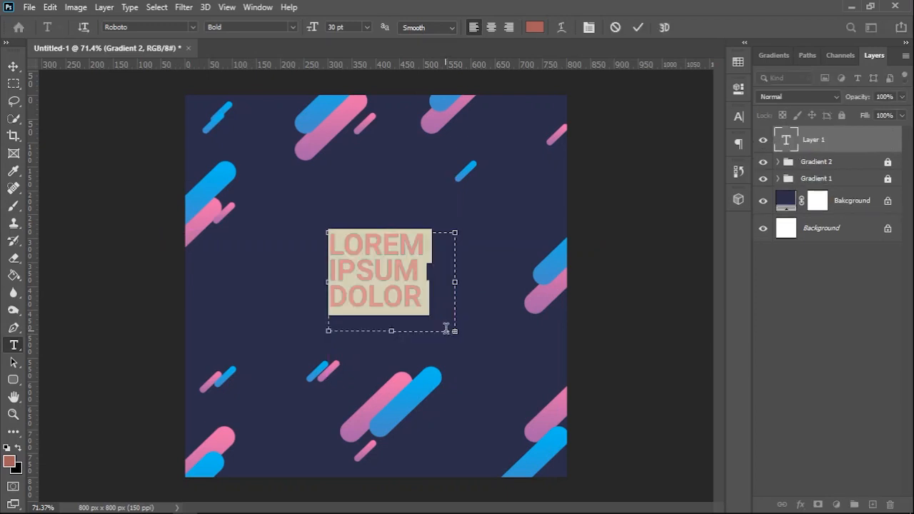
pyautogui.press('BackSpace')
pyautogui.write('ME')
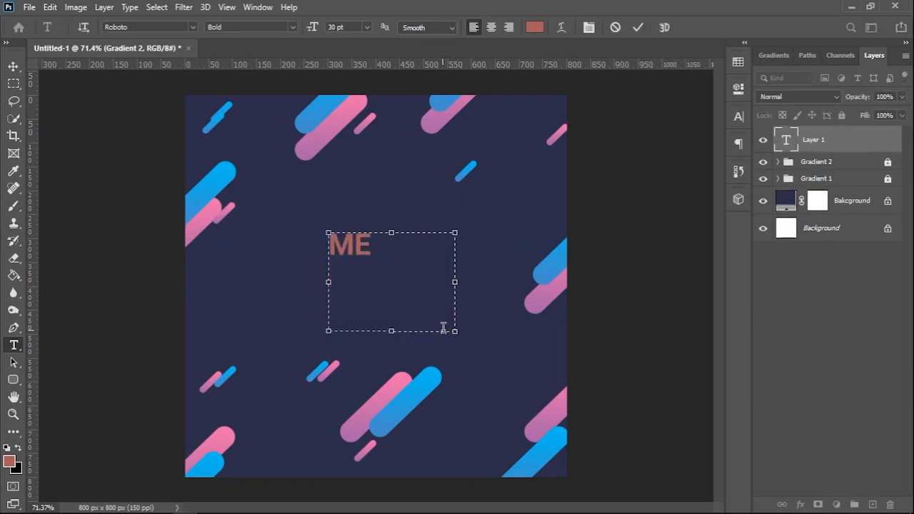
pyautogui.write('MPHIS')
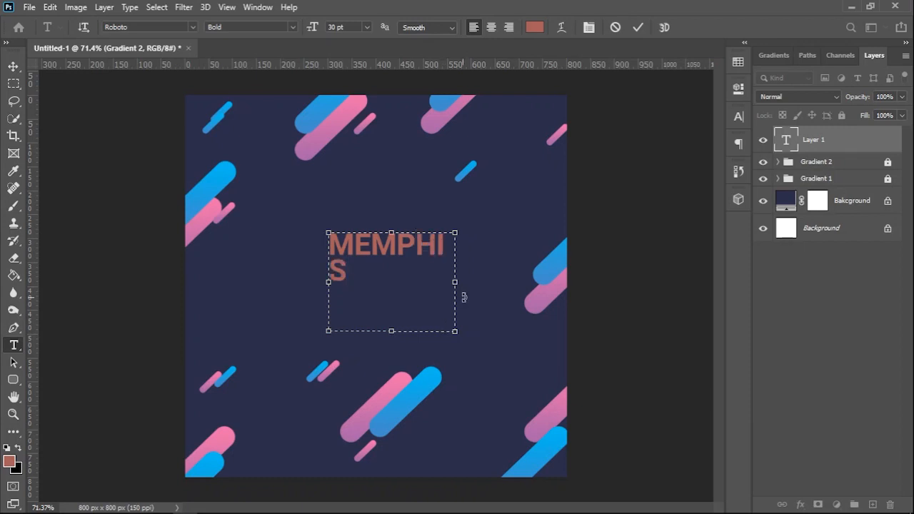
pyautogui.moveTo(455, 283); pyautogui.dragTo(414, 284)
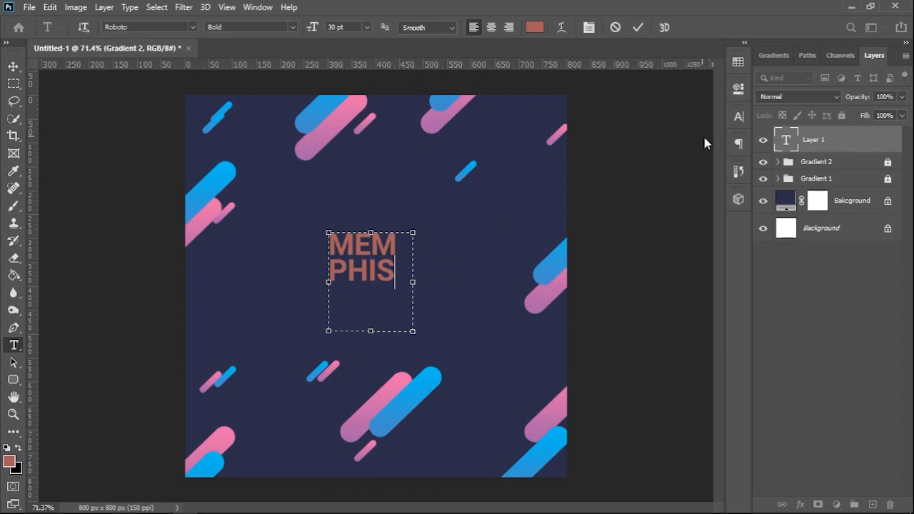
# Colour the letters MEM with the blue sampled from a bar at the canvas's upper edge
pyautogui.moveTo(407, 242); pyautogui.dragTo(382, 206)
pyautogui.click(535, 28)
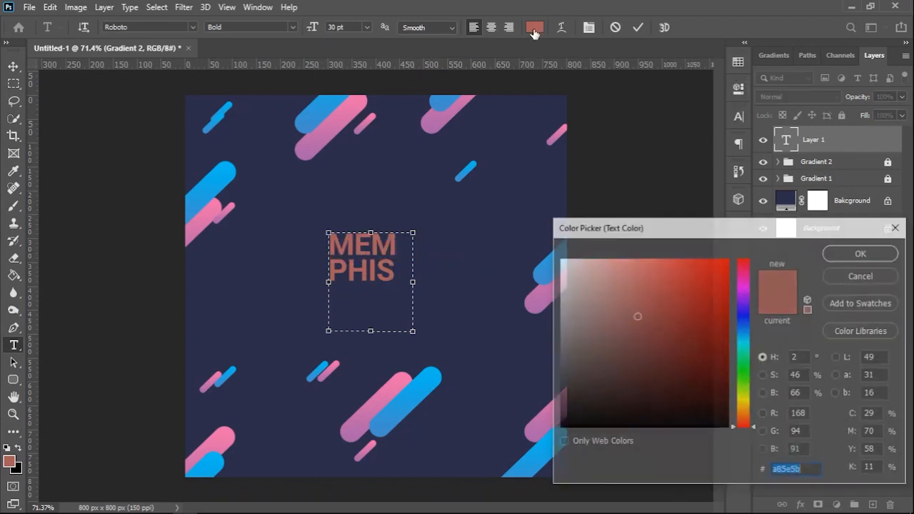
pyautogui.click(334, 97)
pyautogui.click(828, 253)
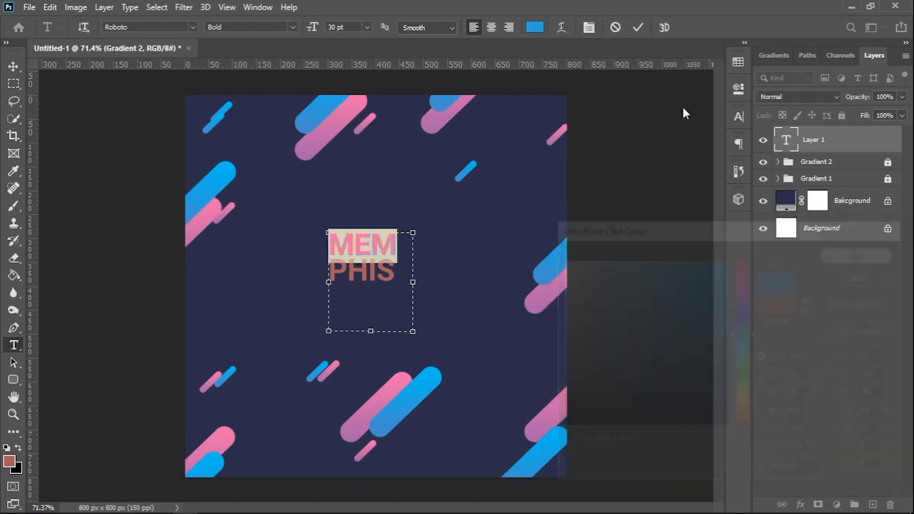
pyautogui.click(637, 27)
# Colour the letters PHIS with the pink sampled from an upper bar and move the text block to about the canvas's centre
pyautogui.moveTo(398, 269); pyautogui.dragTo(328, 271)
pyautogui.click(534, 29)
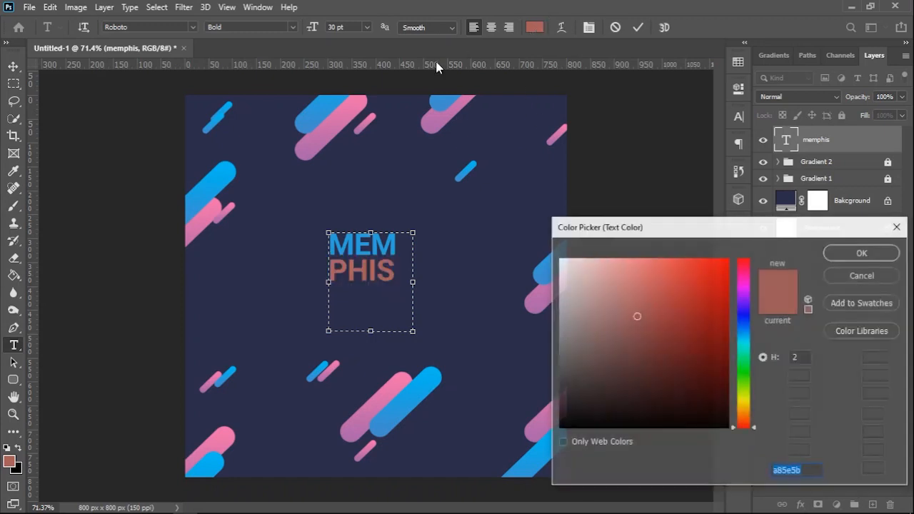
pyautogui.click(367, 93)
pyautogui.click(824, 252)
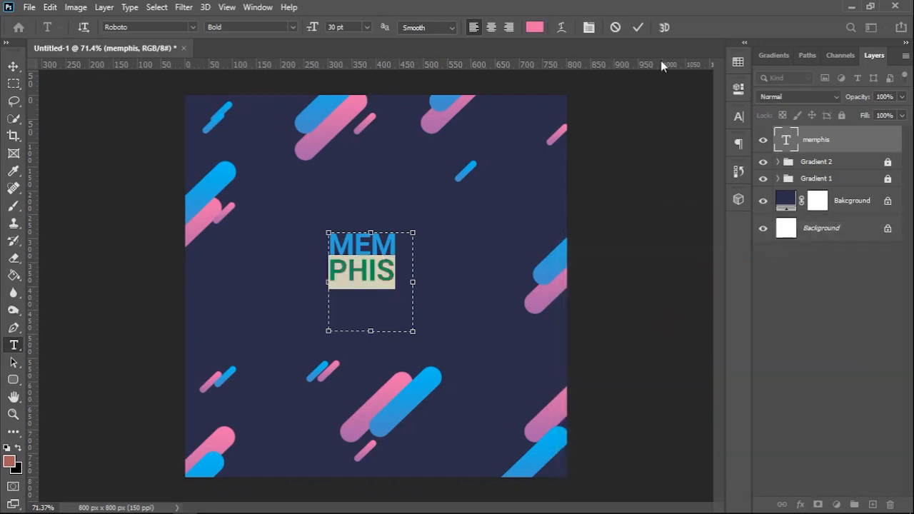
pyautogui.click(636, 27)
pyautogui.press('v')
pyautogui.moveTo(365, 250); pyautogui.dragTo(387, 265)
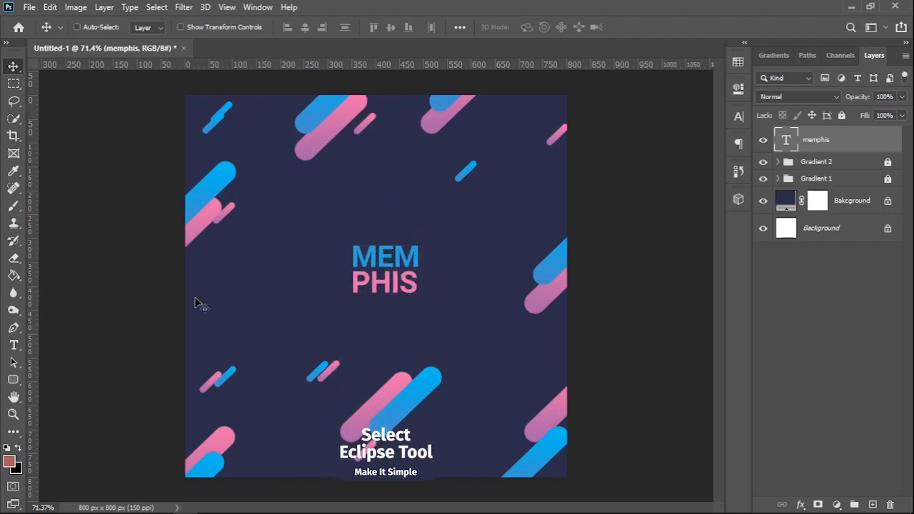
# Draw a circle about 356 px in diameter overlapping the MEMPHIS text, with no fill and a pink 5 px stroke
pyautogui.click(13, 379)
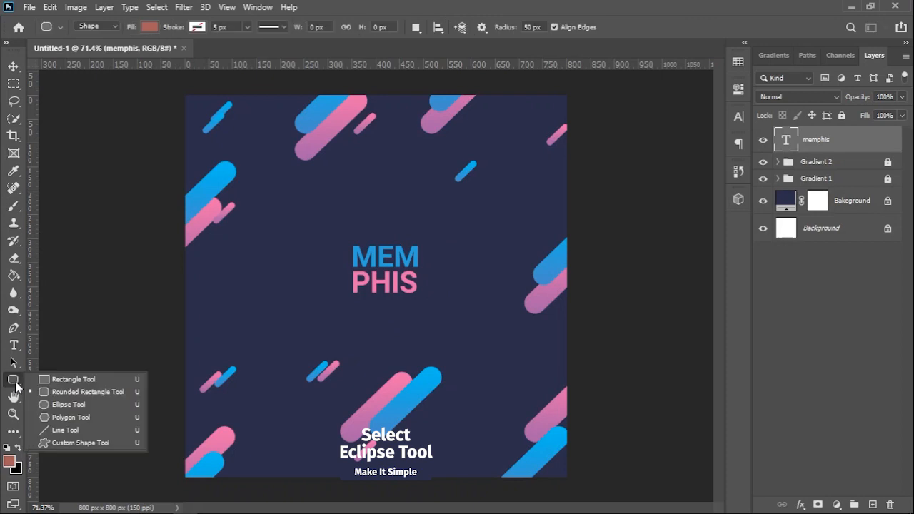
pyautogui.click(64, 405)
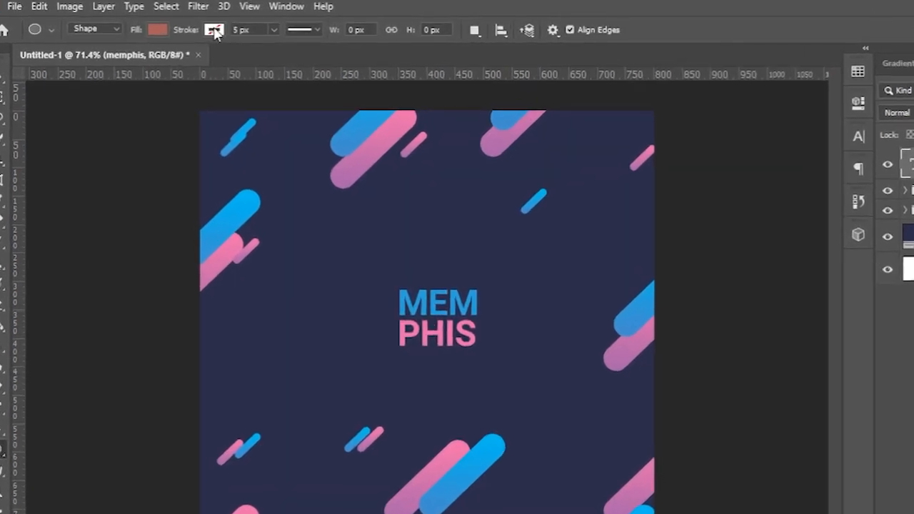
pyautogui.click(160, 29)
pyautogui.click(65, 61)
pyautogui.click(213, 30)
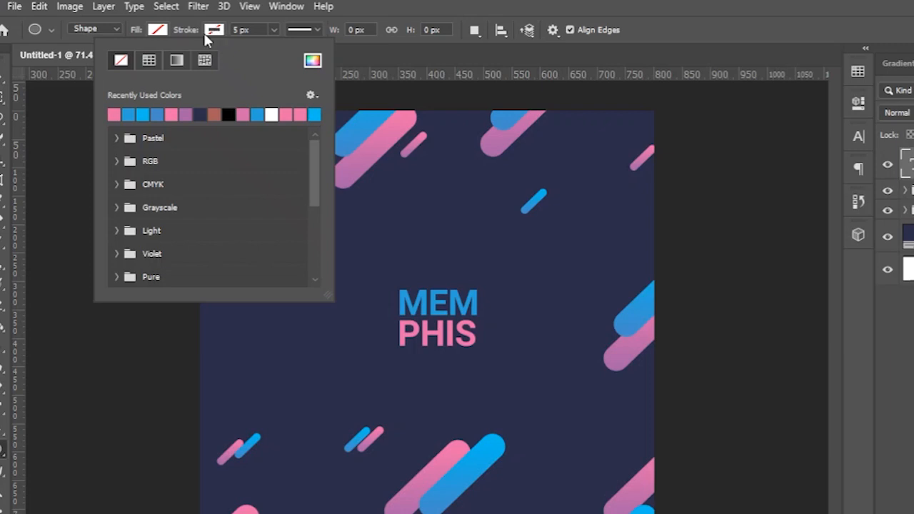
pyautogui.click(115, 115)
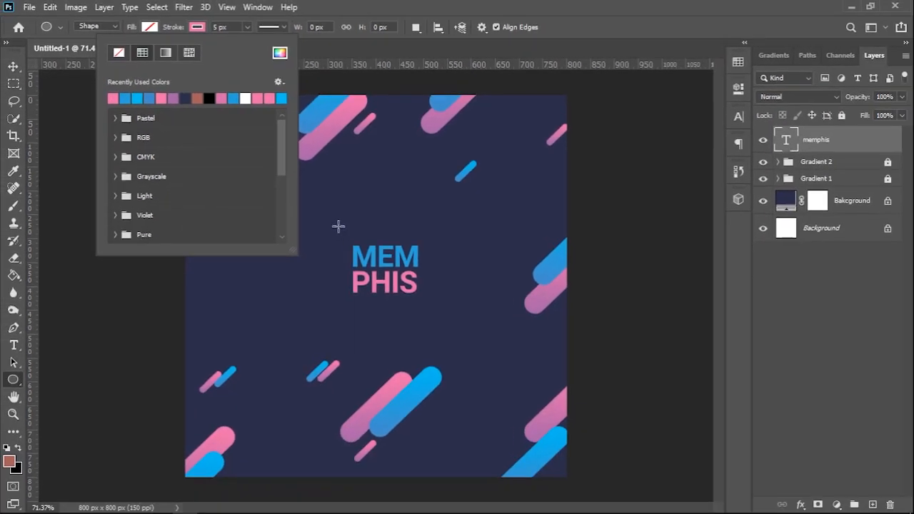
pyautogui.click(339, 228)
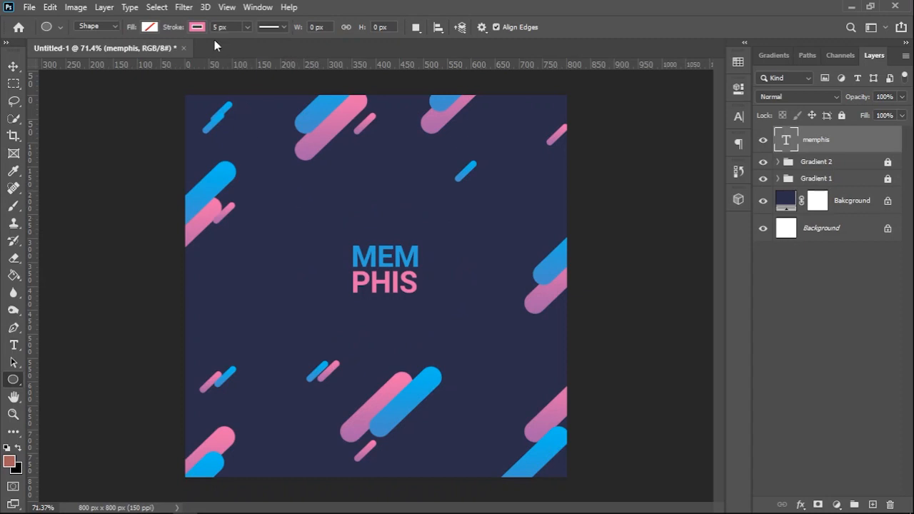
pyautogui.moveTo(332, 228); pyautogui.dragTo(443, 313)
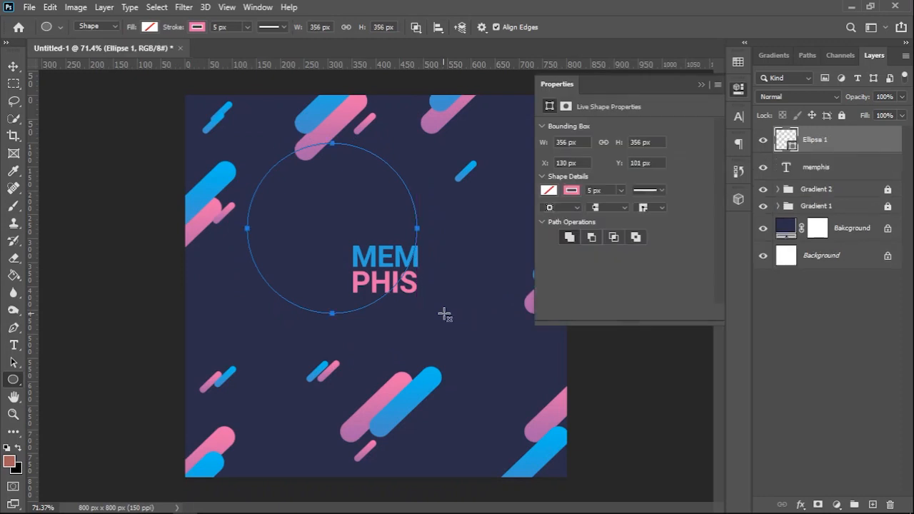
pyautogui.press('v')
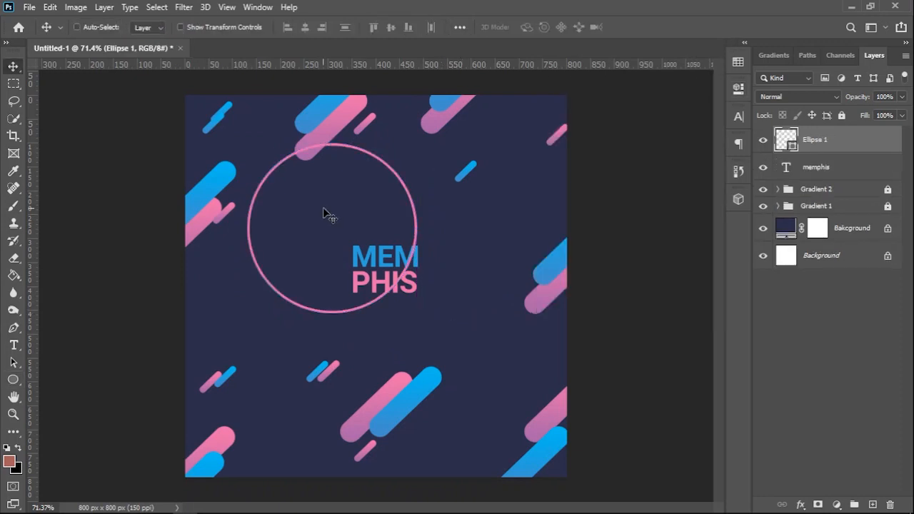
# Move the pink circle outline around the MEMPHIS text and shrink it to a diameter of about 290 px
pyautogui.hotkey('ctrl', 't')
pyautogui.moveTo(358, 197); pyautogui.dragTo(408, 233)
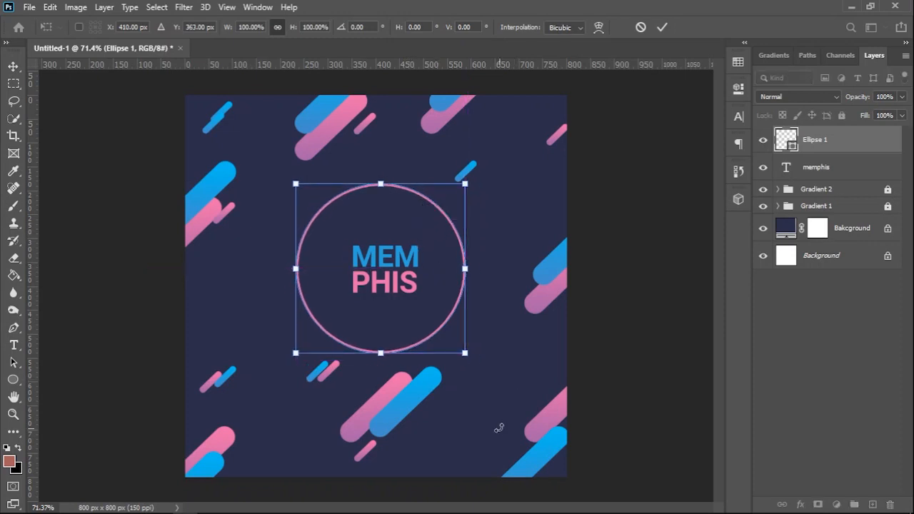
pyautogui.moveTo(464, 353); pyautogui.dragTo(450, 337)
pyautogui.moveTo(396, 286); pyautogui.dragTo(404, 286)
pyautogui.press('Return')
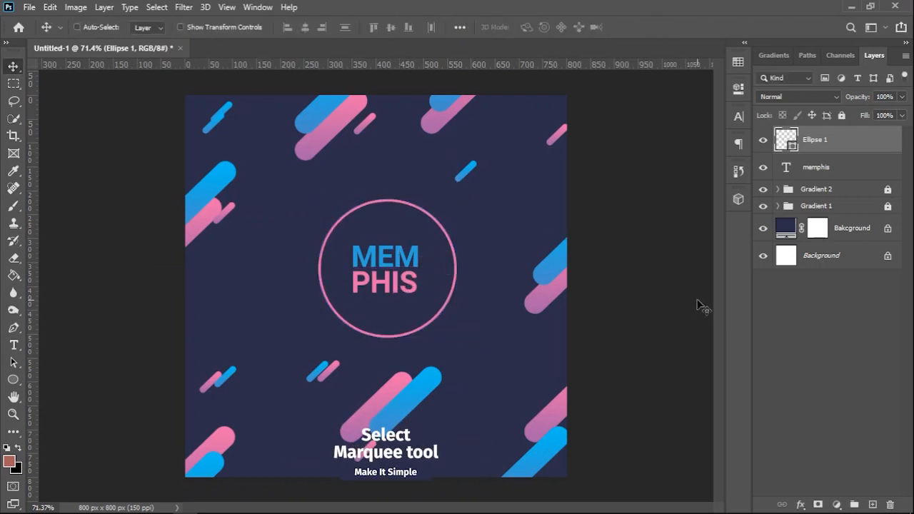
# Make a rectangular marquee selection covering the lower half of the circle outline
pyautogui.click(13, 84)
pyautogui.moveTo(287, 185); pyautogui.dragTo(506, 267)
pyautogui.moveTo(466, 232); pyautogui.dragTo(461, 315)
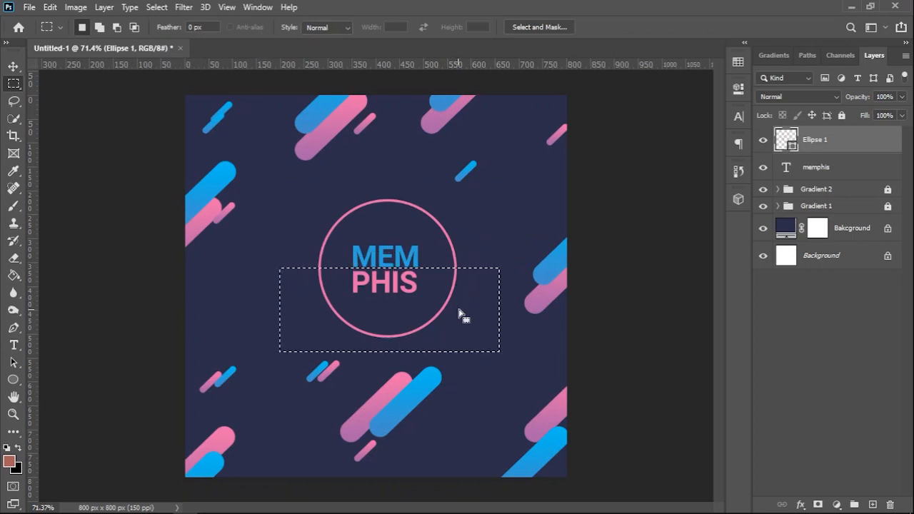
# Add a solid colour fill in the blue sampled from the left-edge bar and clip it to the circle outline
pyautogui.click(838, 505)
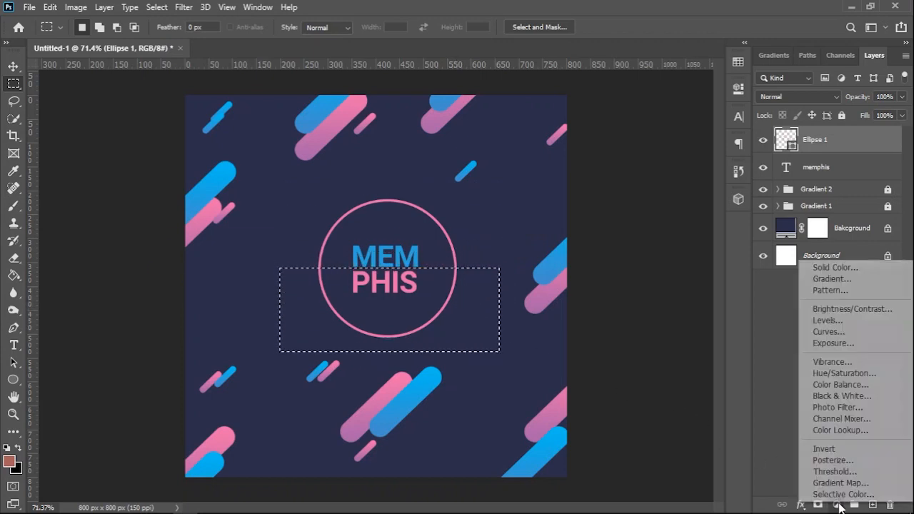
pyautogui.click(834, 267)
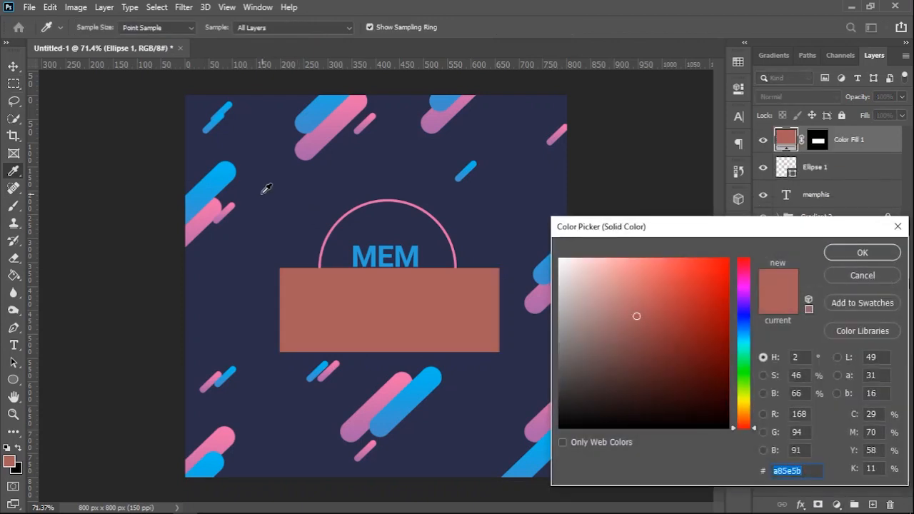
pyautogui.click(233, 161)
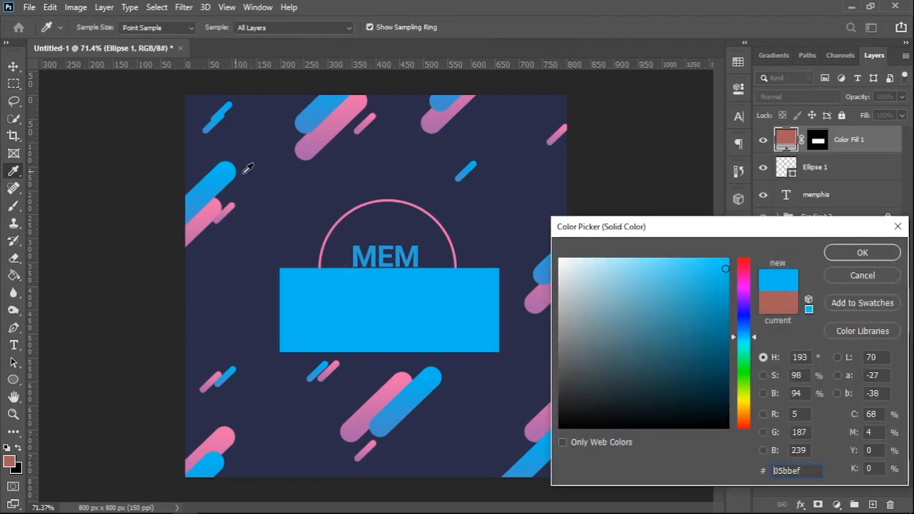
pyautogui.click(846, 254)
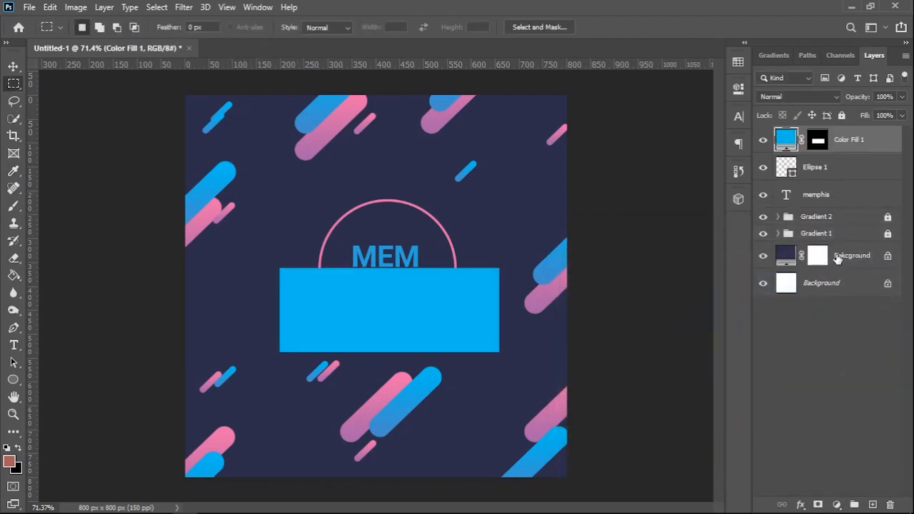
pyautogui.rightClick(886, 146)
pyautogui.click(751, 257)
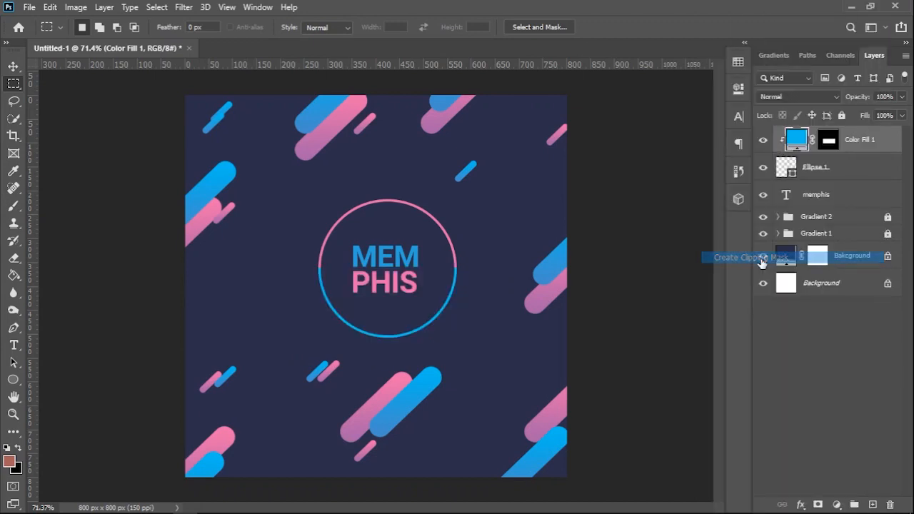
# Group the blue colour fill, circle outline and memphis text layers and name the group Text
pyautogui.keyDown('shift'); pyautogui.click(871, 171); pyautogui.keyUp('shift')
pyautogui.keyDown('shift'); pyautogui.click(860, 197); pyautogui.keyUp('shift')
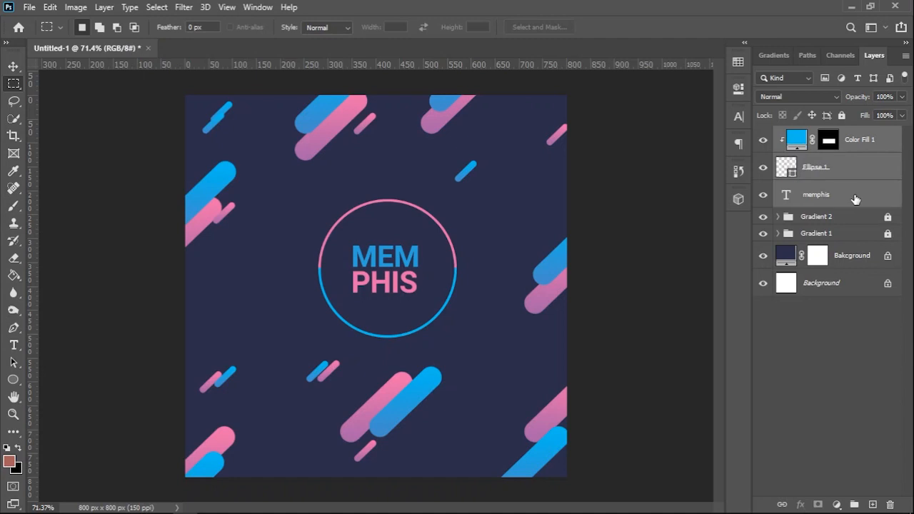
pyautogui.hotkey('ctrl', 'g')
pyautogui.doubleClick(815, 134)
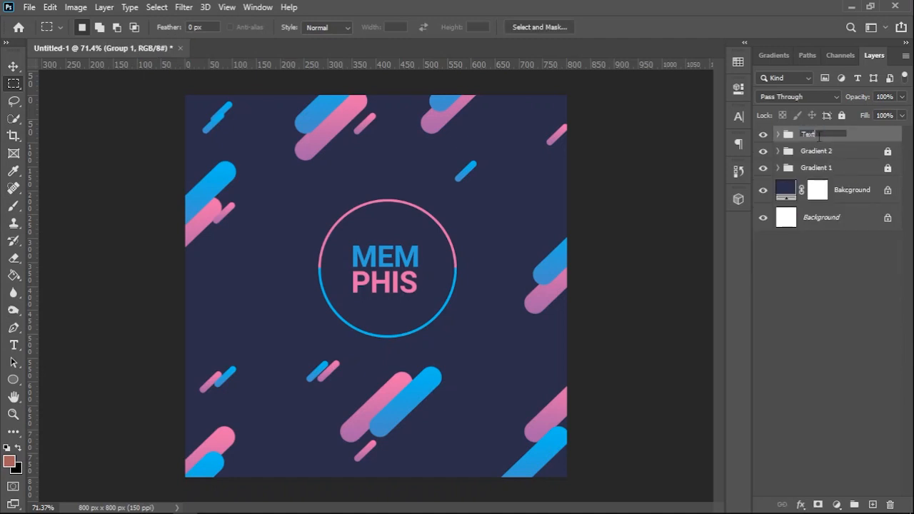
pyautogui.press('Return')
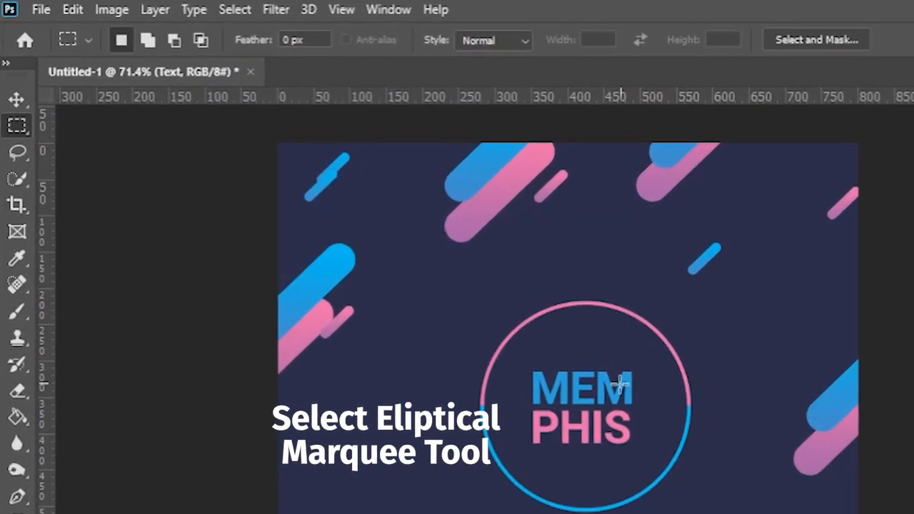
# Make a circular selection about 50 px in diameter with the Elliptical Marquee between the left-edge bars and the ring
pyautogui.press('v')
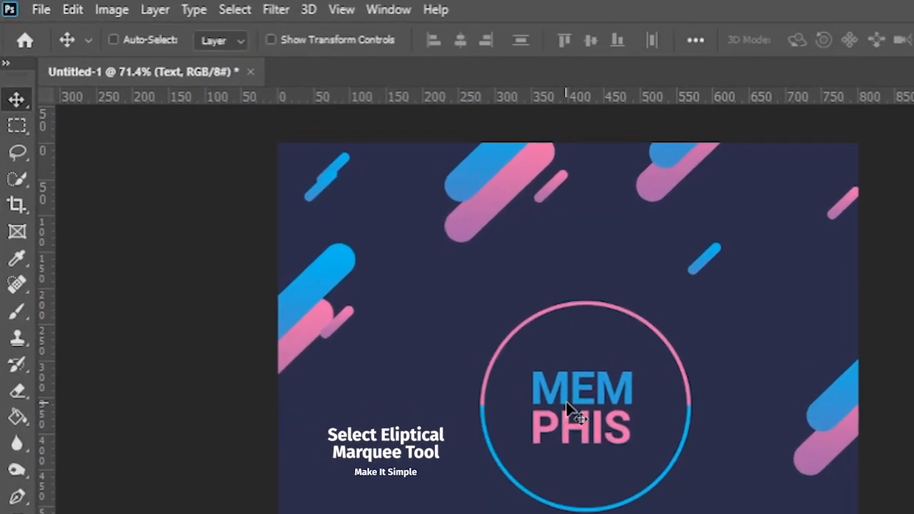
pyautogui.click(20, 125)
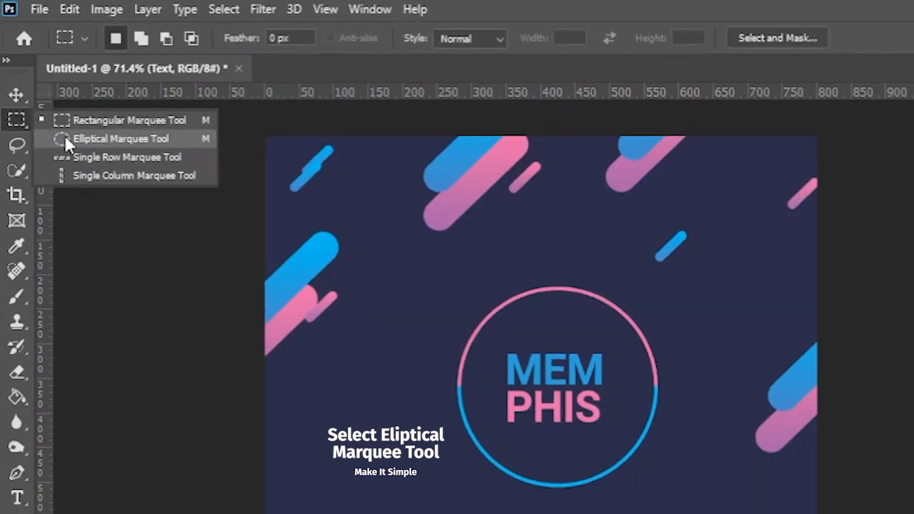
pyautogui.click(66, 140)
pyautogui.moveTo(265, 218); pyautogui.dragTo(292, 241)
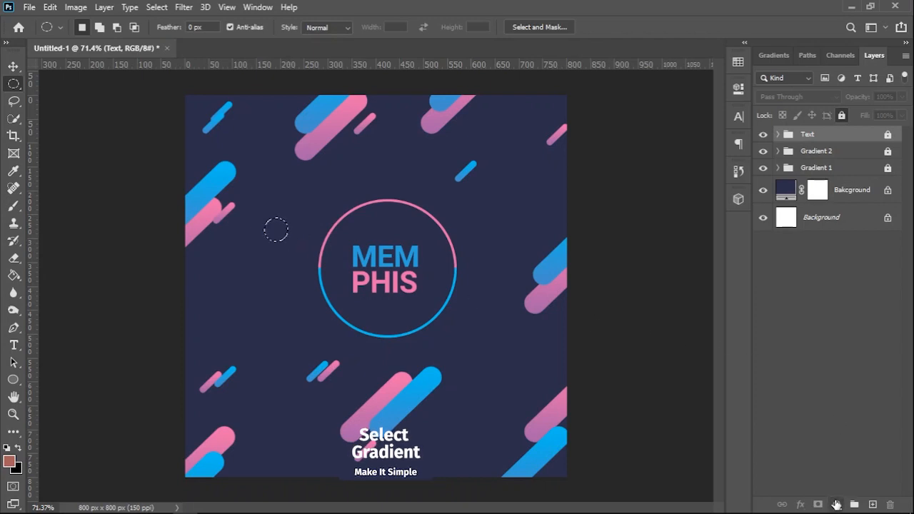
# Add a gradient fill layer to the circular selection using the Foreground to Background preset
pyautogui.click(836, 504)
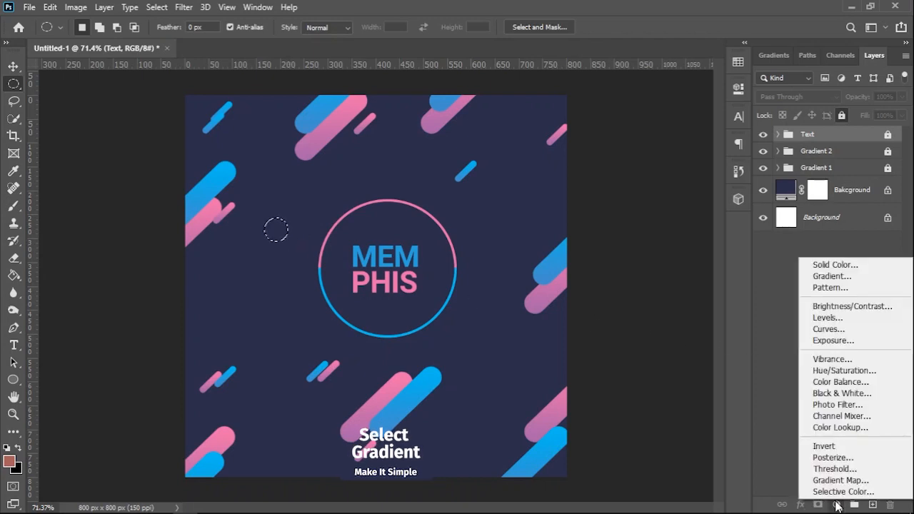
pyautogui.click(828, 276)
pyautogui.click(589, 185)
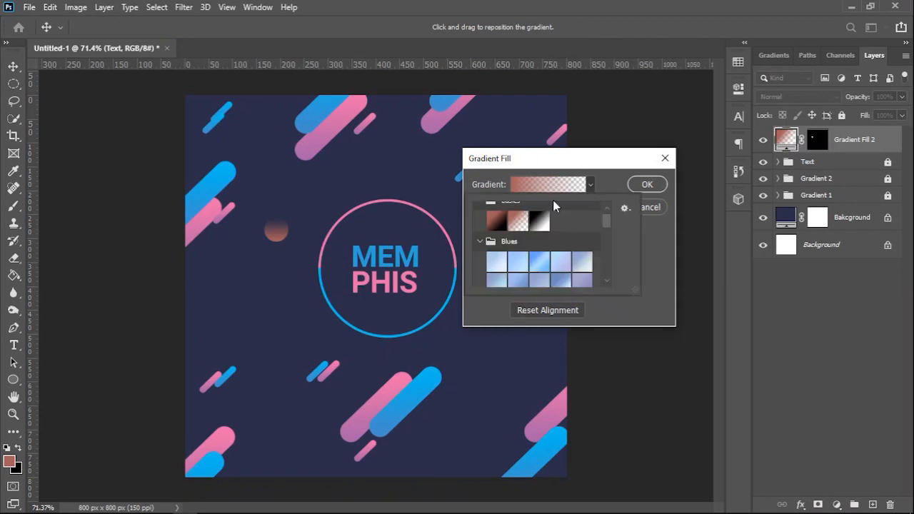
pyautogui.click(496, 222)
# Set the starting colour stop of the small circle's gradient to the blue swatch 448ccb
pyautogui.click(546, 184)
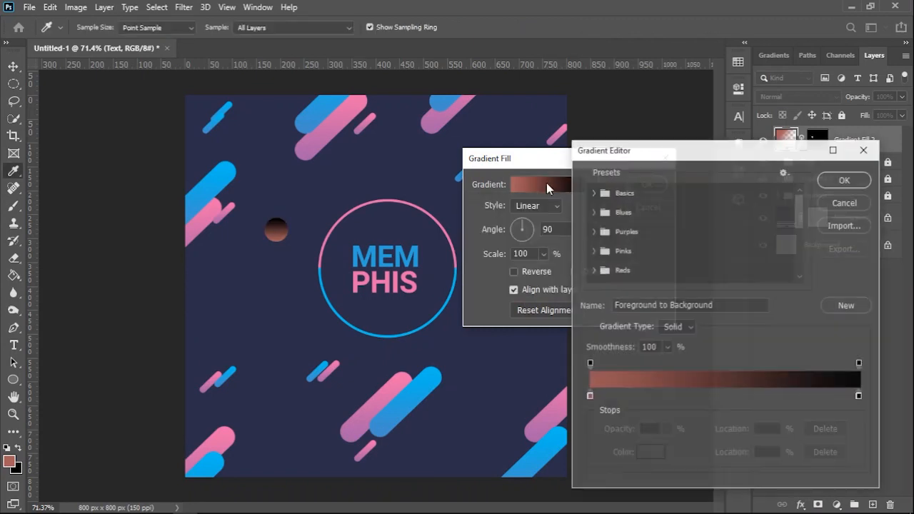
pyautogui.doubleClick(591, 394)
pyautogui.click(736, 64)
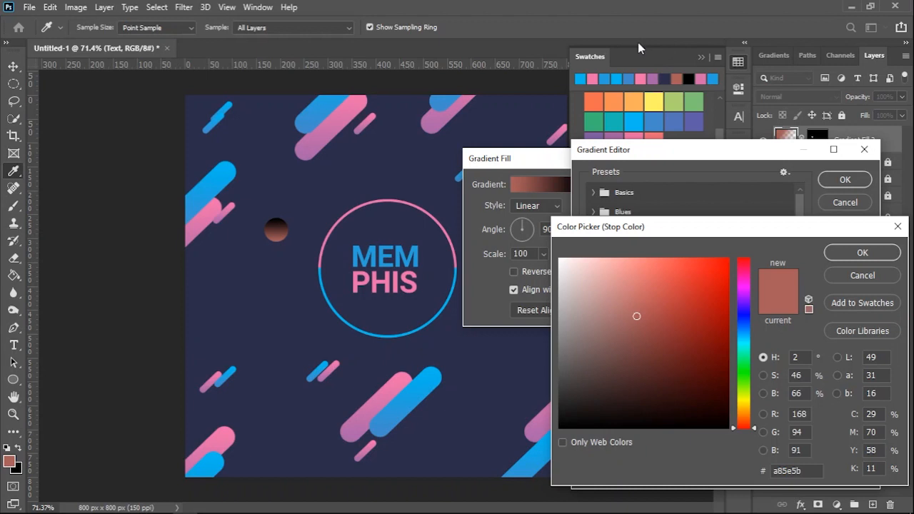
pyautogui.click(627, 79)
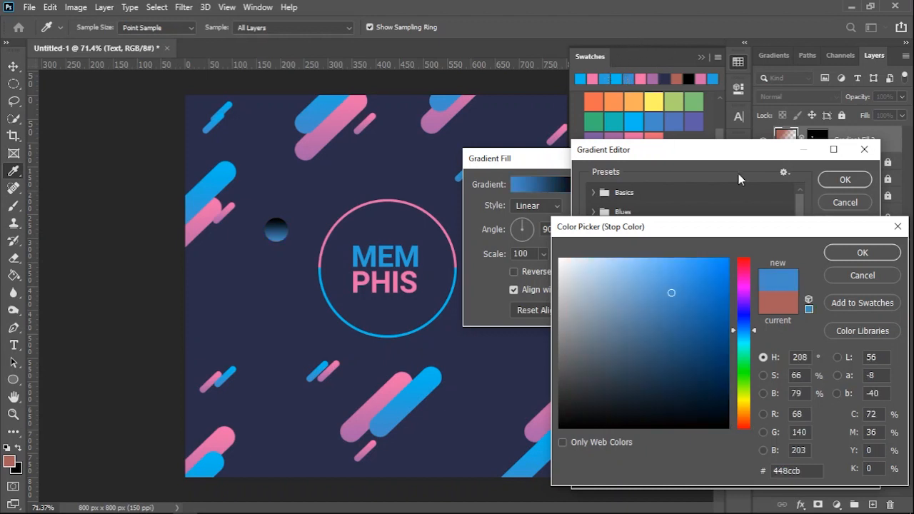
pyautogui.click(862, 253)
# Set the gradient's end colour stop to the bright blue swatch 03bdf1, apply the gradient fill and collapse the swatches
pyautogui.doubleClick(858, 397)
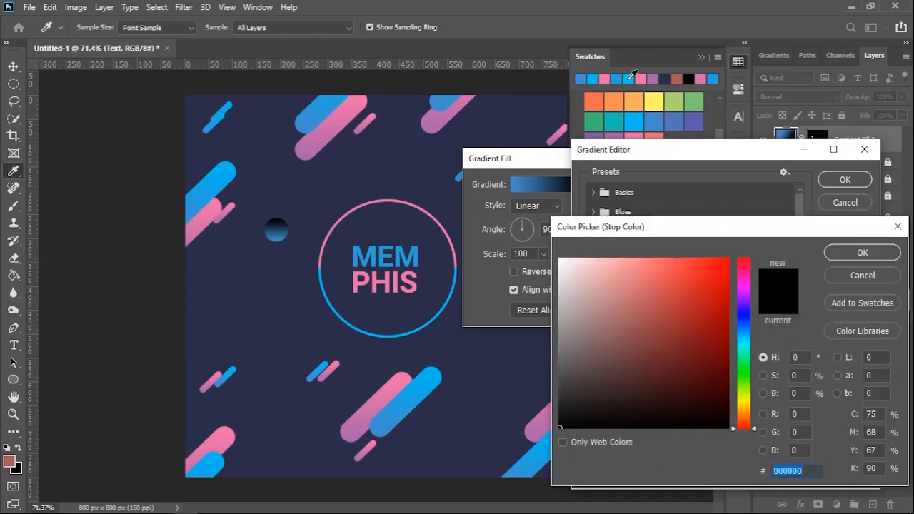
pyautogui.click(626, 79)
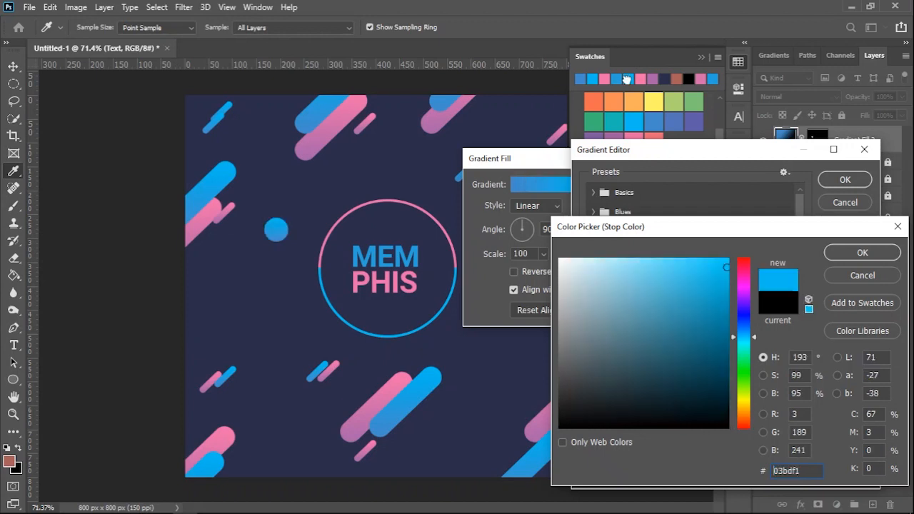
pyautogui.click(861, 254)
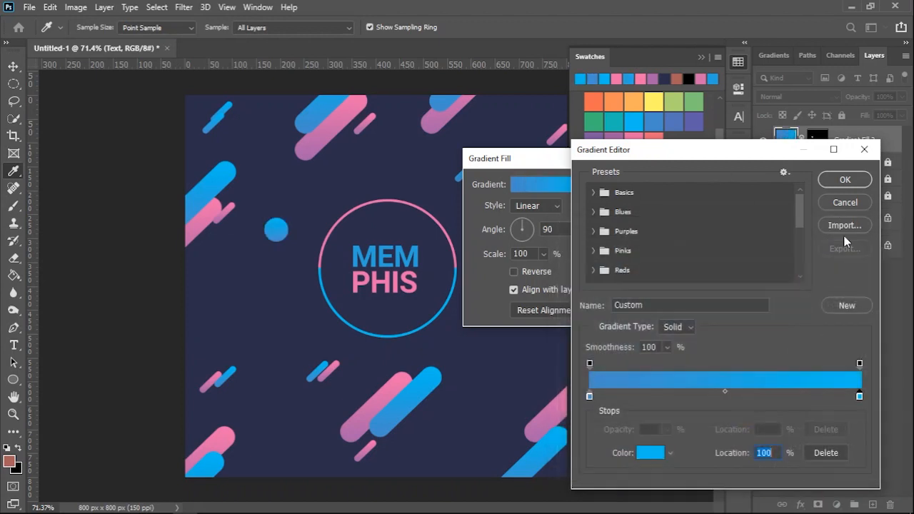
pyautogui.click(844, 182)
pyautogui.click(647, 185)
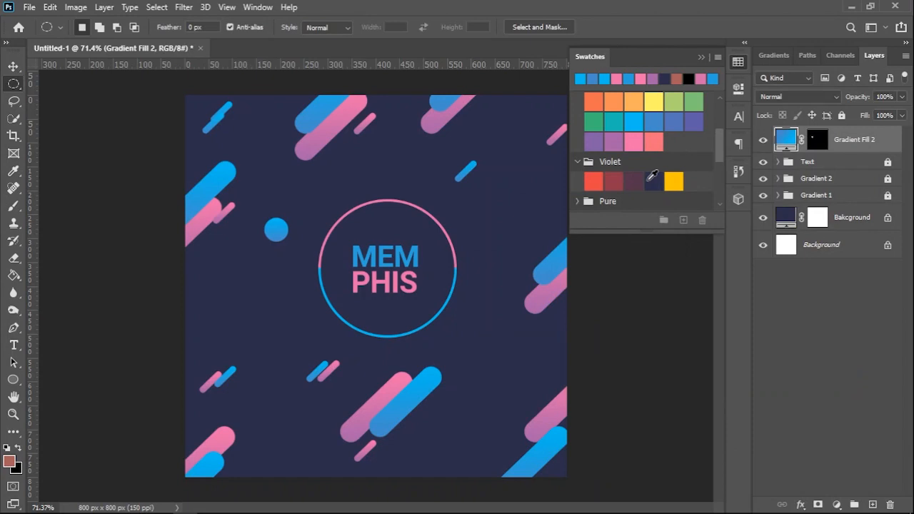
pyautogui.click(699, 58)
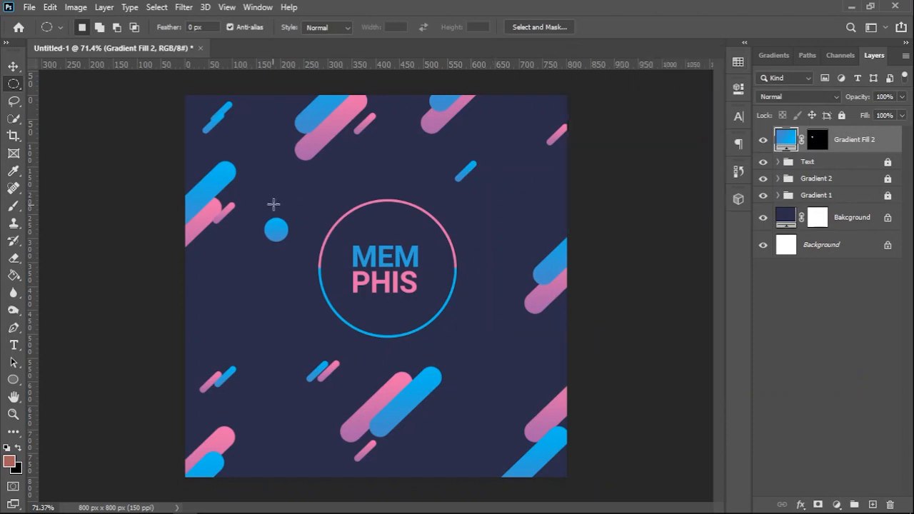
# Move the blue circle onto the ring's upper-left edge and place a duplicate partly cut off by the canvas's bottom edge
pyautogui.scroll(3, 167, 241)
pyautogui.press('v')
pyautogui.moveTo(316, 221); pyautogui.dragTo(608, 363)
pyautogui.scroll(-3, 598, 379)
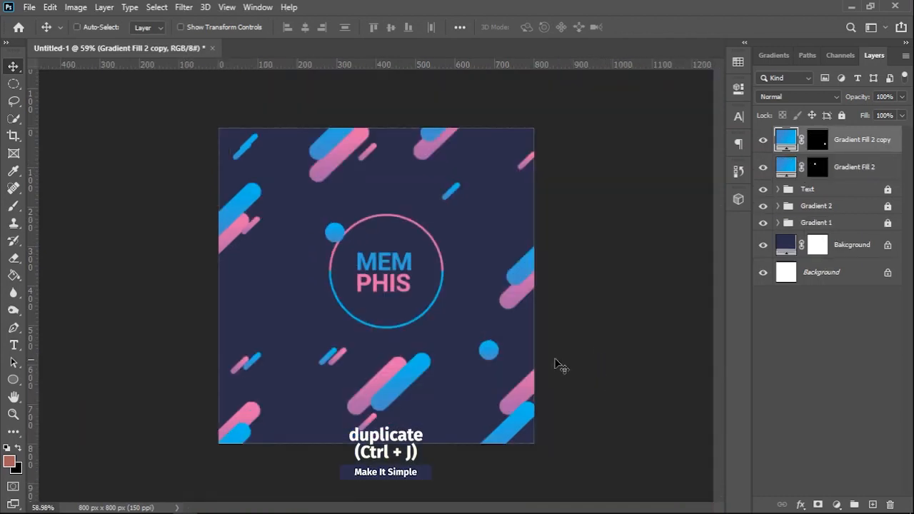
pyautogui.moveTo(500, 357); pyautogui.dragTo(438, 445)
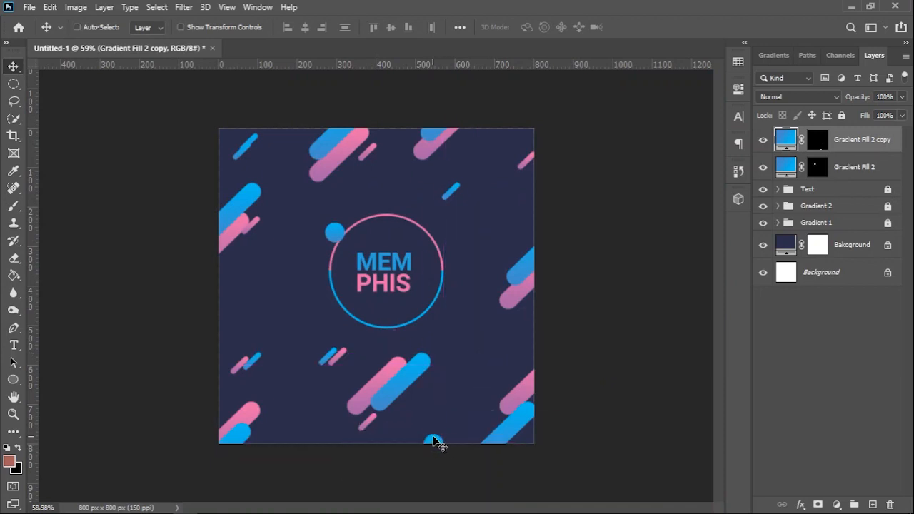
# Place further duplicates of the blue circle at the canvas's left edge and in the area to the right of the ring
pyautogui.moveTo(433, 441); pyautogui.dragTo(248, 318)
pyautogui.moveTo(223, 295); pyautogui.dragTo(221, 300)
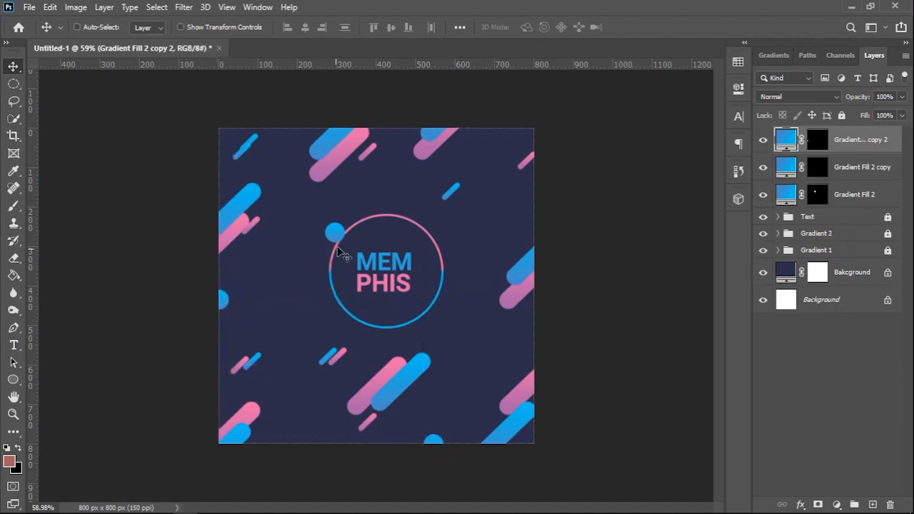
pyautogui.moveTo(226, 303); pyautogui.dragTo(474, 296)
# Scale the newest blue circle copy, just right of the ring, down to about 33%
pyautogui.hotkey('ctrl', 't')
pyautogui.scroll(3, 479, 322)
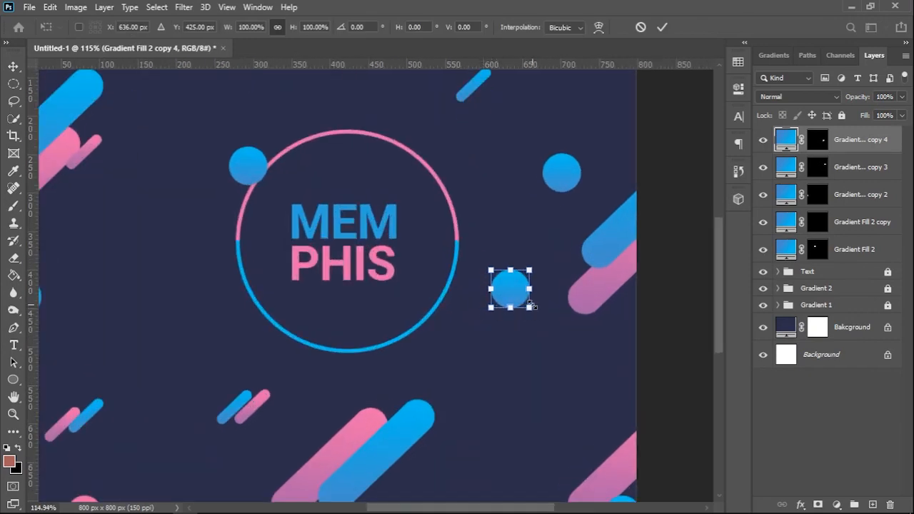
pyautogui.moveTo(529, 307); pyautogui.dragTo(505, 284)
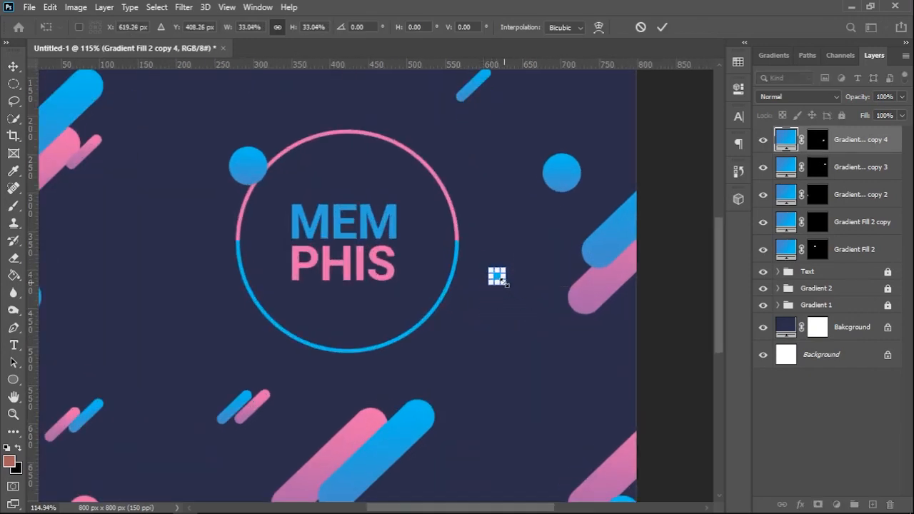
pyautogui.click(661, 27)
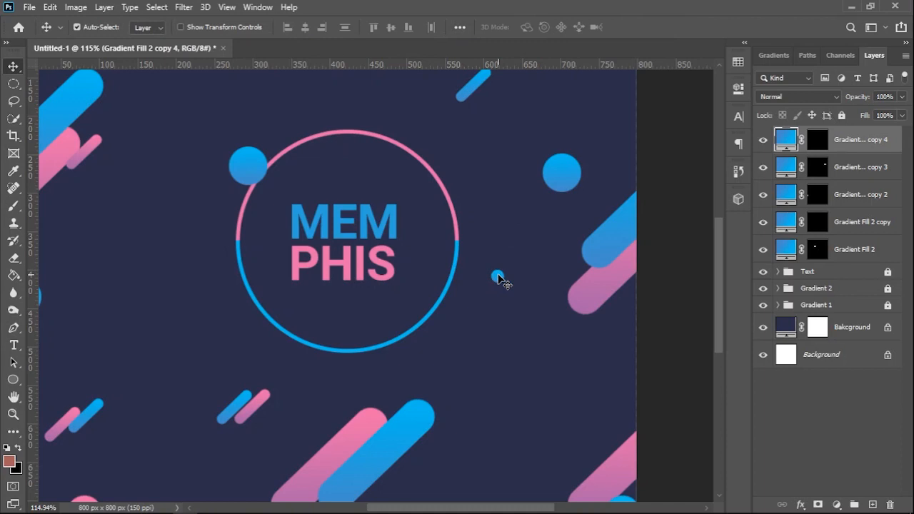
# Move the small dot to the canvas's lower-right area and place duplicates beside the right and left-edge circles and near the upper-left bars
pyautogui.moveTo(498, 277); pyautogui.dragTo(515, 457)
pyautogui.scroll(-3, 514, 446)
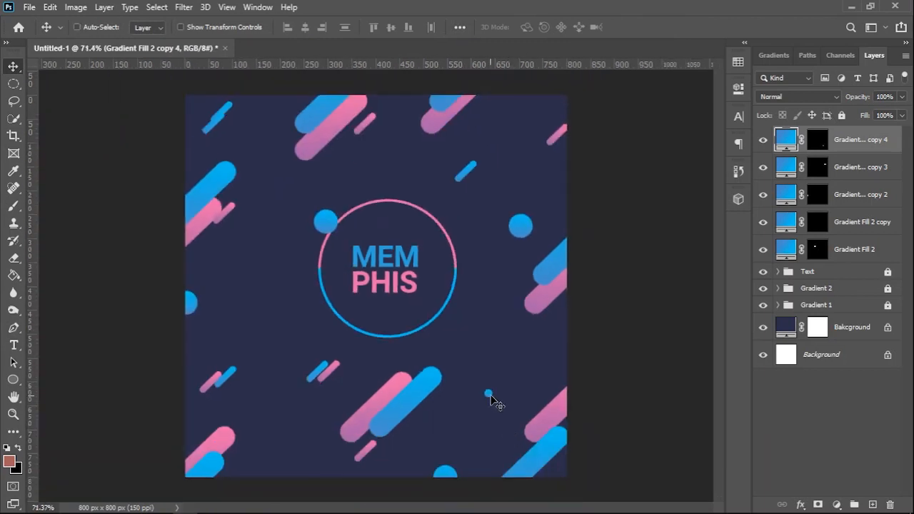
pyautogui.moveTo(488, 394); pyautogui.dragTo(530, 221)
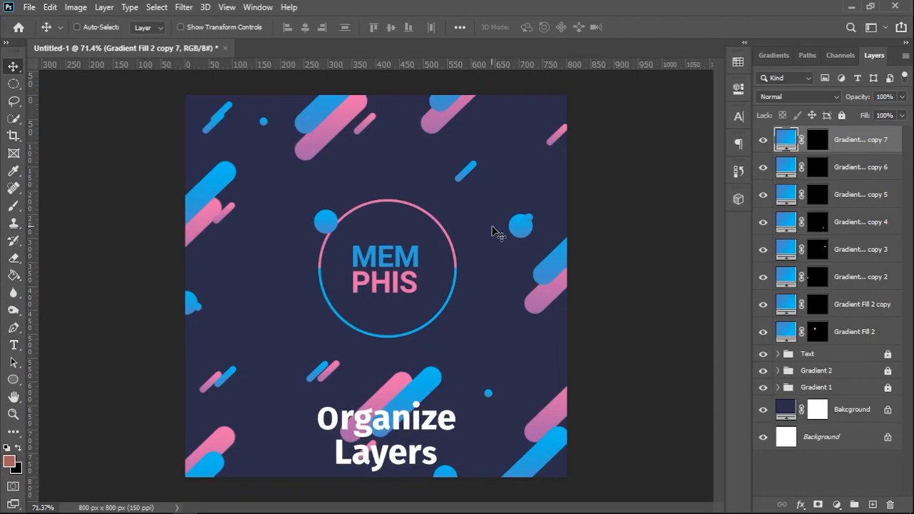
# Group all eight blue circle gradient fill layers, from Gradient Fill 2 to its copy 7
pyautogui.keyDown('ctrl'); pyautogui.click(857, 170); pyautogui.keyUp('ctrl')
pyautogui.keyDown('ctrl'); pyautogui.click(866, 194); pyautogui.keyUp('ctrl')
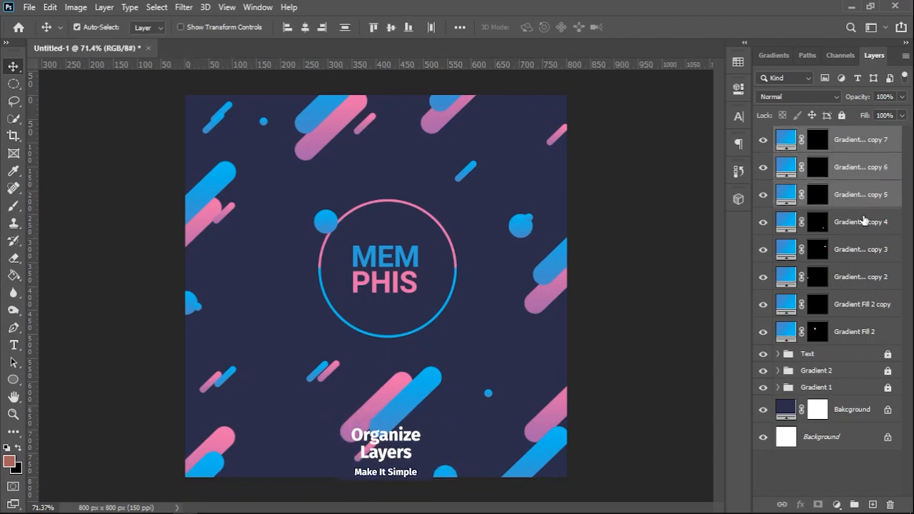
pyautogui.keyDown('ctrl'); pyautogui.click(862, 224); pyautogui.keyUp('ctrl')
pyautogui.keyDown('ctrl'); pyautogui.click(862, 253); pyautogui.keyUp('ctrl')
pyautogui.keyDown('ctrl'); pyautogui.click(864, 278); pyautogui.keyUp('ctrl')
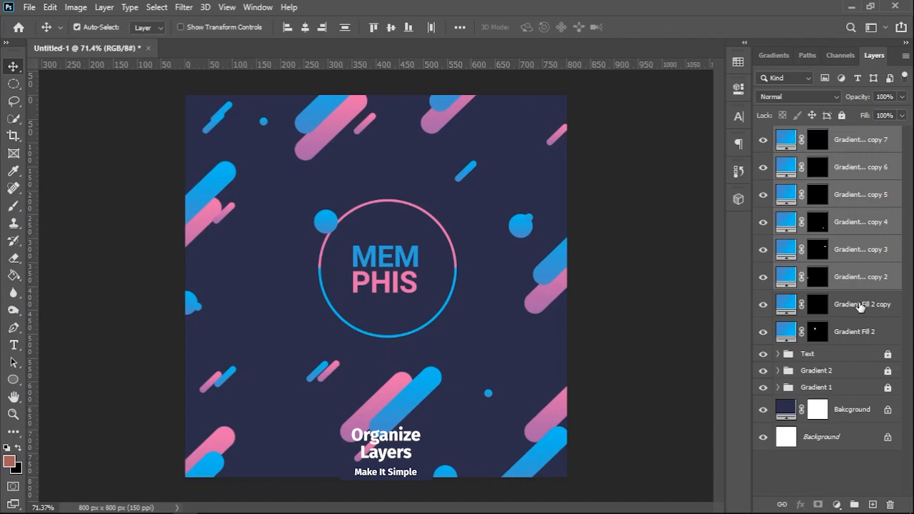
pyautogui.keyDown('ctrl'); pyautogui.click(861, 305); pyautogui.keyUp('ctrl')
pyautogui.keyDown('ctrl'); pyautogui.click(859, 331); pyautogui.keyUp('ctrl')
pyautogui.hotkey('ctrl', 'g')
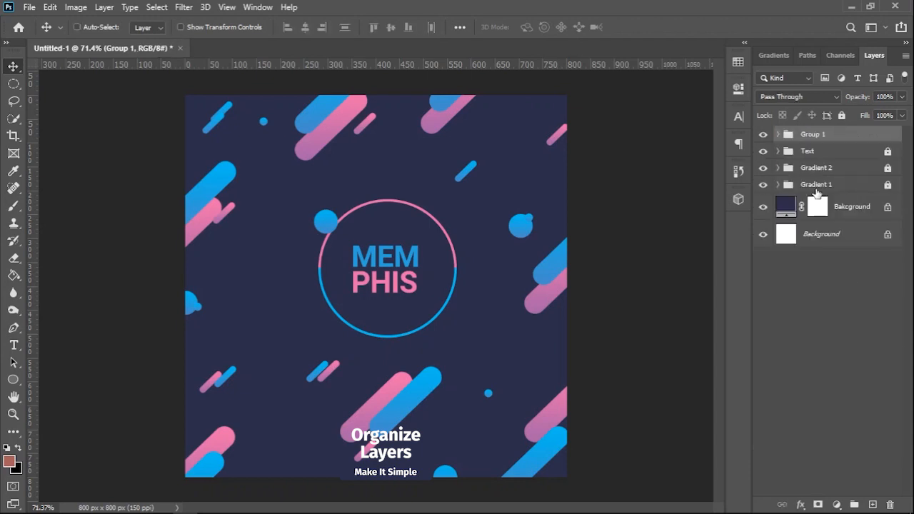
# Rename the new group of blue circles as Gradient 3
pyautogui.doubleClick(813, 134)
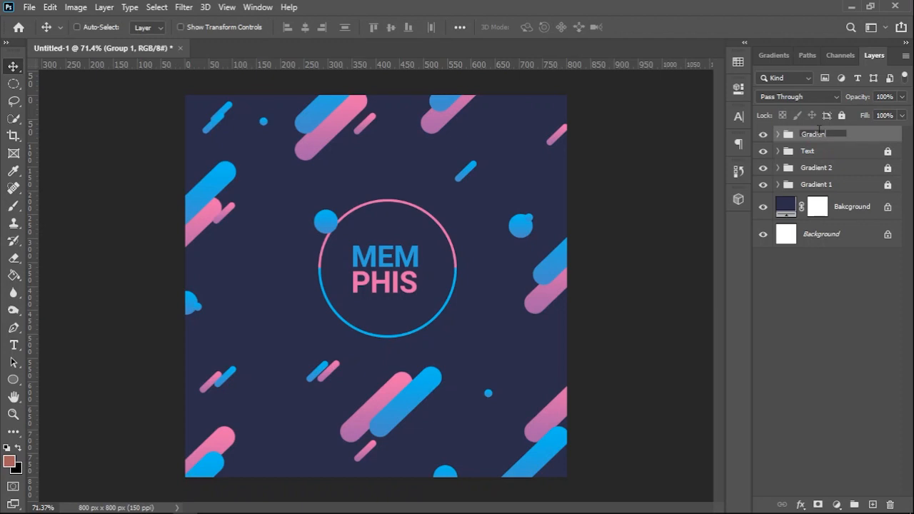
pyautogui.write('Gradient 3')
pyautogui.press('Return')
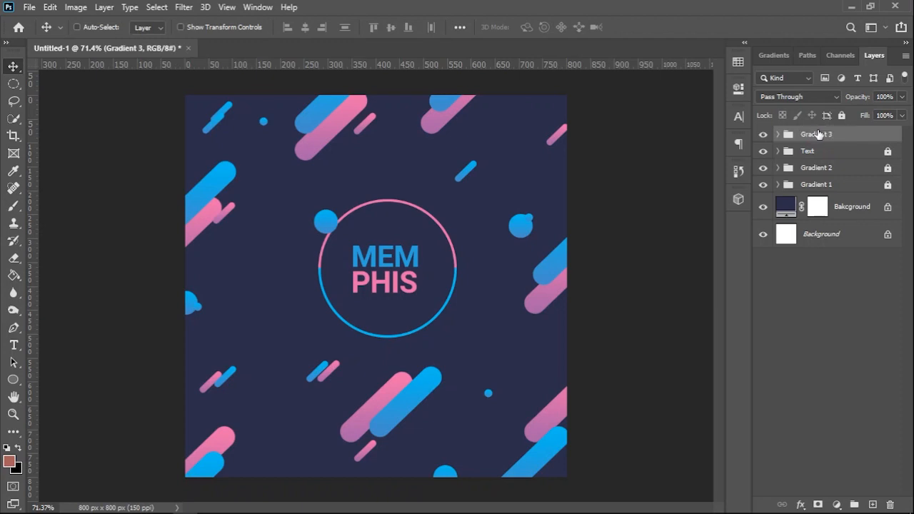
# Duplicate the blue circle from the ring's upper left to above the ring and move its layer out of the Gradient 3 group
pyautogui.keyDown('ctrl'); pyautogui.click(328, 224); pyautogui.keyUp('ctrl')
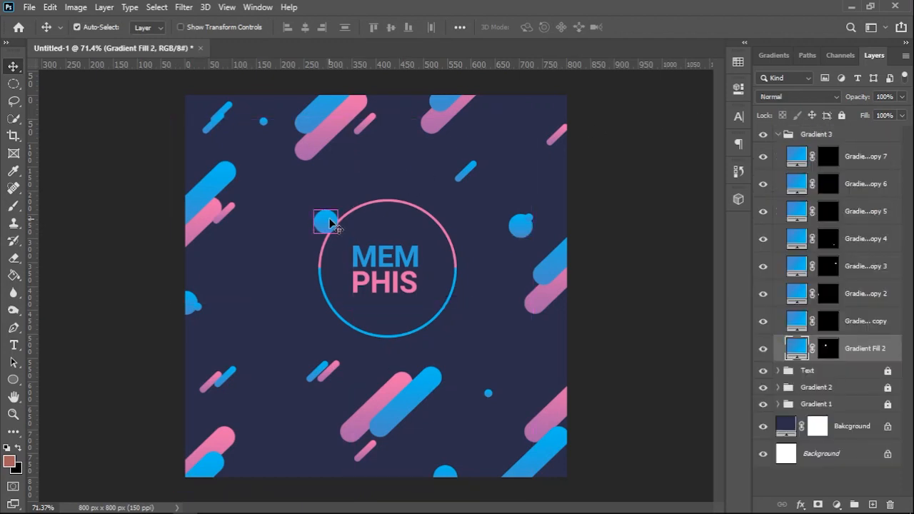
pyautogui.moveTo(328, 224); pyautogui.dragTo(391, 175)
pyautogui.moveTo(877, 348); pyautogui.dragTo(856, 131)
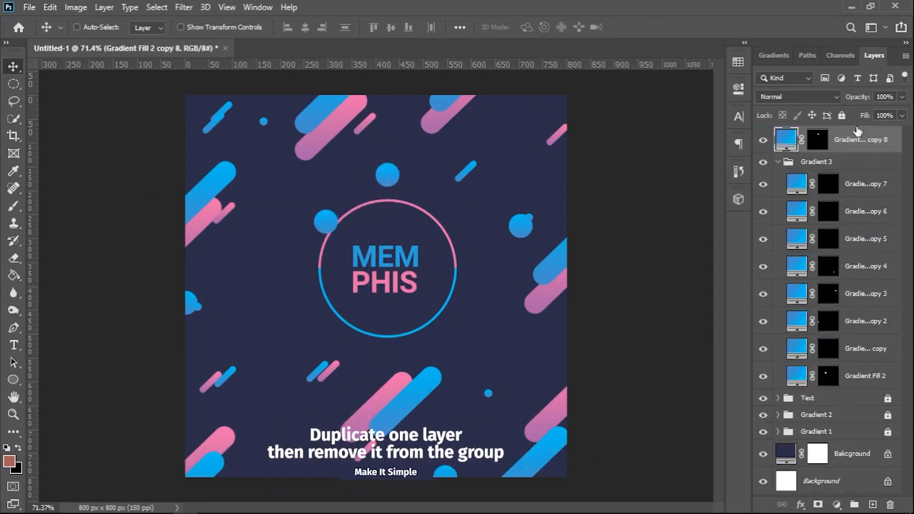
pyautogui.click(778, 162)
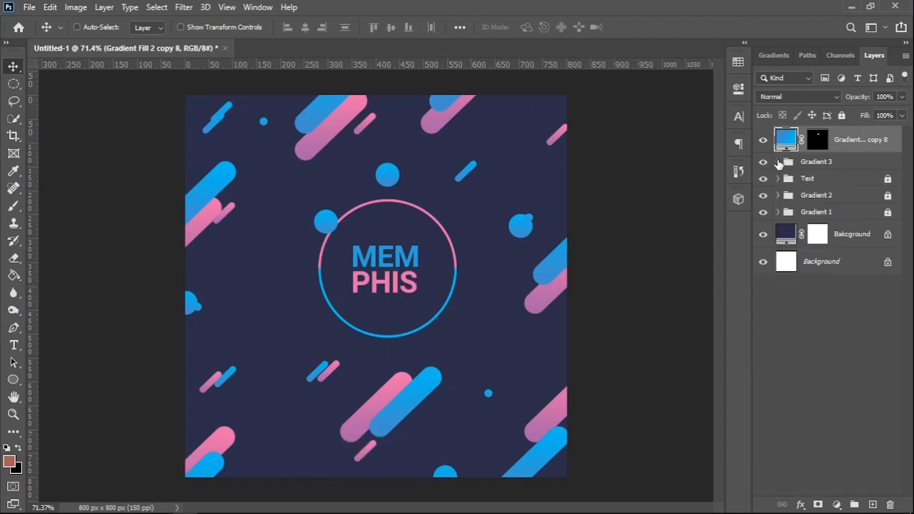
# Change the starting color stop of the duplicated circle's gradient fill to the recently used purple swatch
pyautogui.doubleClick(787, 137)
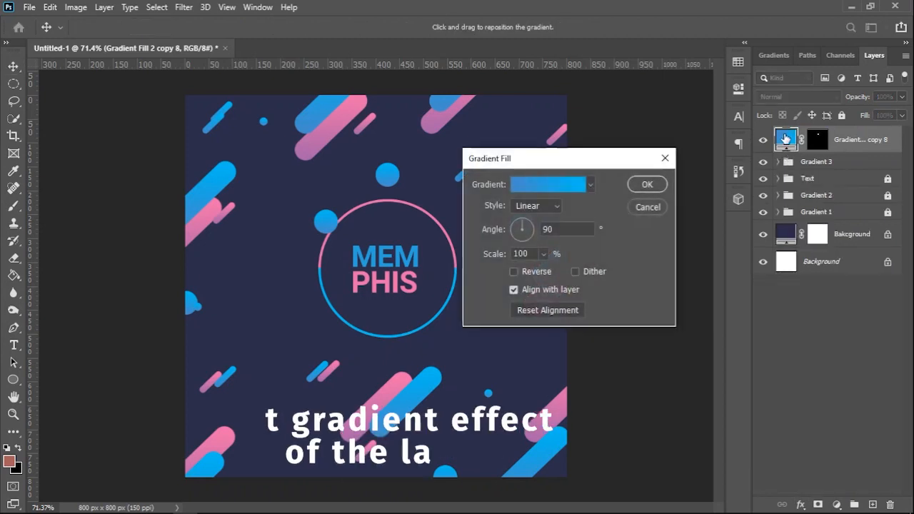
pyautogui.click(549, 186)
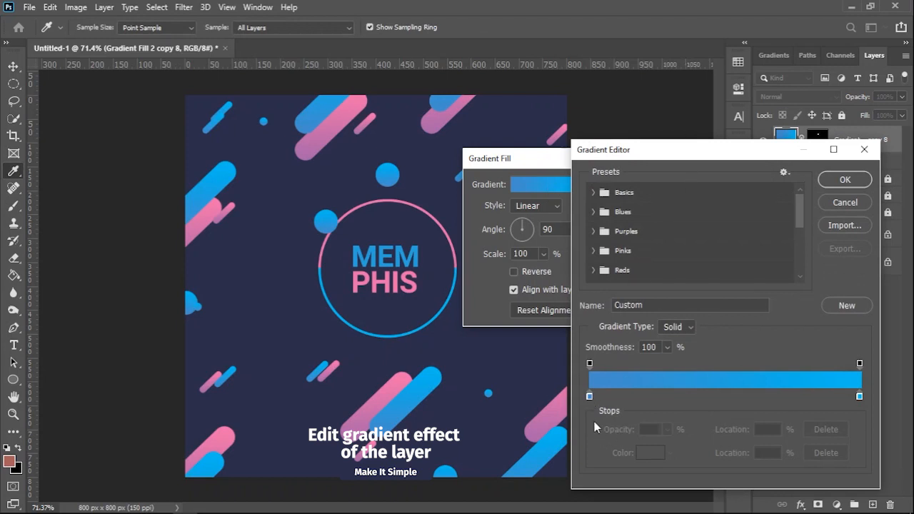
pyautogui.doubleClick(589, 397)
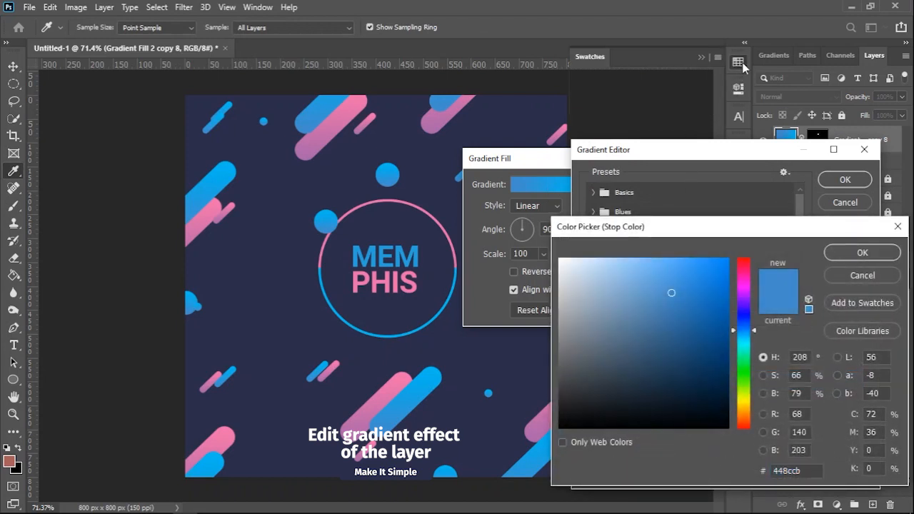
pyautogui.click(736, 64)
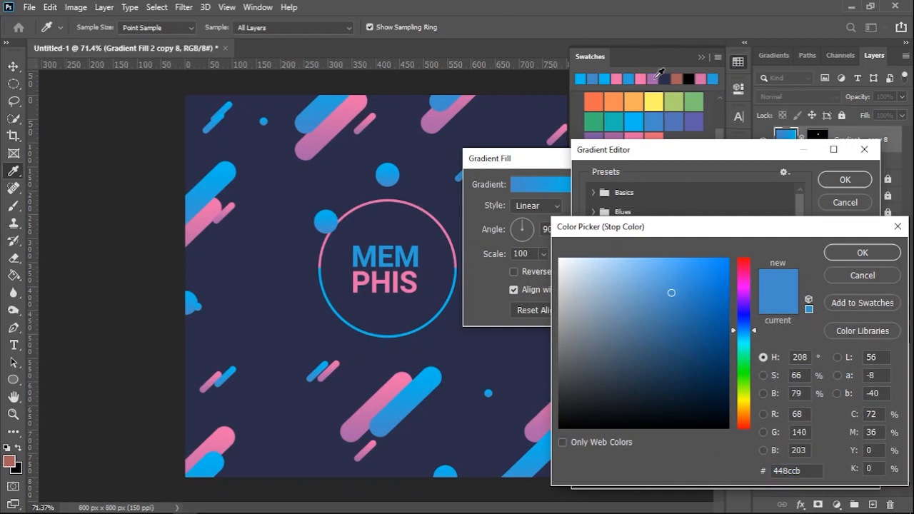
pyautogui.click(654, 78)
pyautogui.click(839, 253)
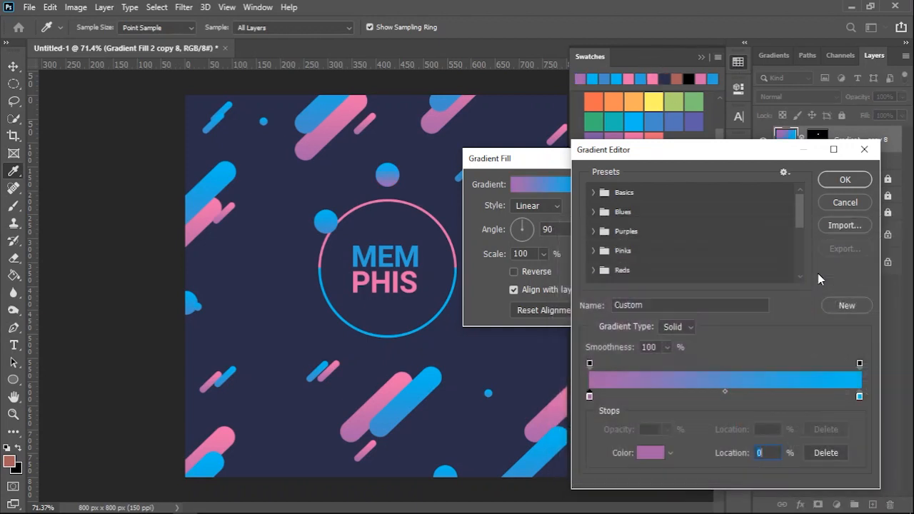
# Set the gradient's end stop to pink f06eaa and apply the purple-to-pink fill to the circle
pyautogui.doubleClick(859, 397)
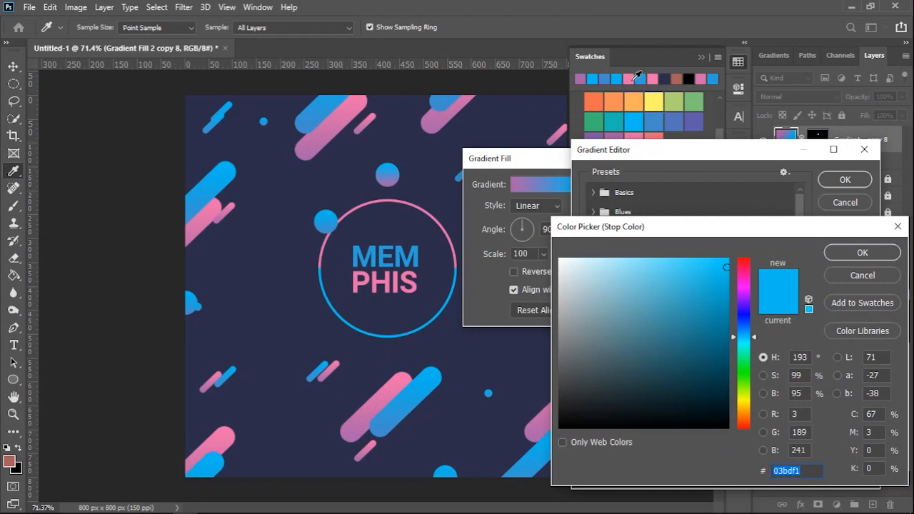
pyautogui.click(652, 79)
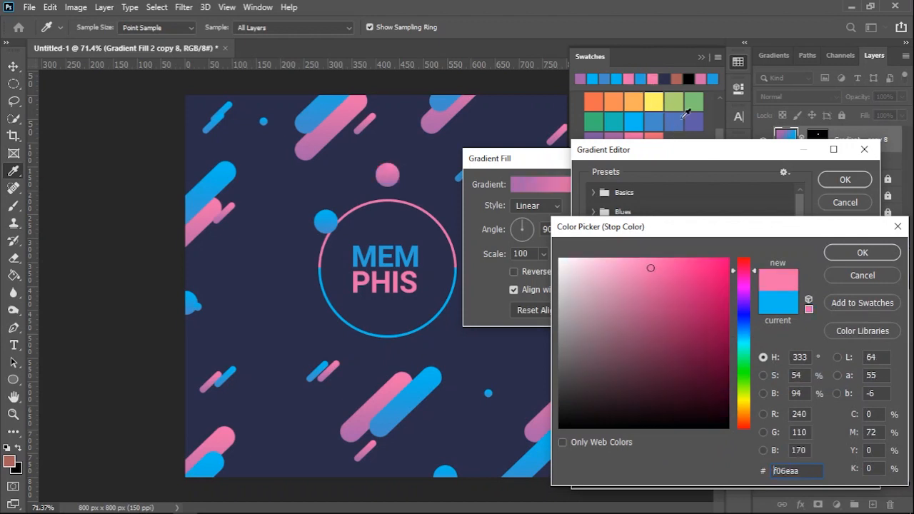
pyautogui.click(841, 254)
pyautogui.click(839, 179)
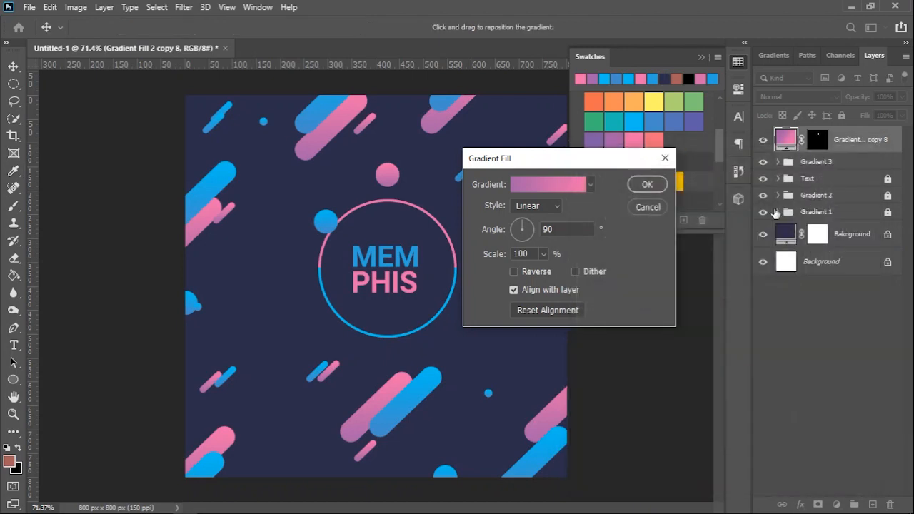
pyautogui.click(646, 187)
# Place full-size and scaled-down copies of the pink circle on the ring, along the canvas edges, at the lower left and beside blue circles
pyautogui.moveTo(391, 178); pyautogui.dragTo(252, 128)
pyautogui.hotkey('ctrl', 't')
pyautogui.press('Return')
pyautogui.scroll(5, 434, 169)
pyautogui.scroll(-2, 549, 247)
pyautogui.press('ctrl')
pyautogui.scroll(-3, 282, 319)
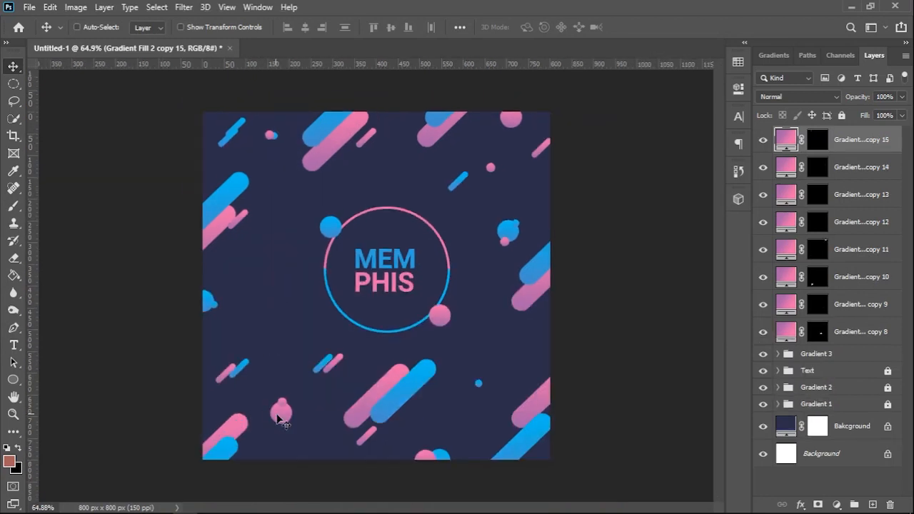
# Duplicate the small pink dot from the lower-left pink circle into the empty area left of the ring
pyautogui.keyDown('ctrl'); pyautogui.click(284, 403); pyautogui.keyUp('ctrl')
pyautogui.moveTo(284, 403); pyautogui.dragTo(272, 263)
pyautogui.scroll(-2, 461, 289)
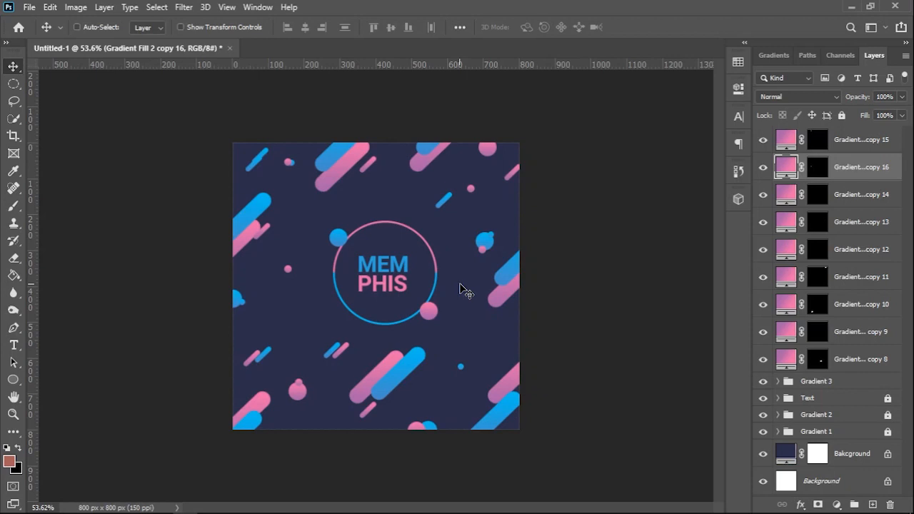
# Group all nine pink circle layers, from Gradient Fill 2 copy 8 to copy 16
pyautogui.keyDown('ctrl'); pyautogui.click(864, 147); pyautogui.keyUp('ctrl')
pyautogui.keyDown('ctrl'); pyautogui.click(860, 195); pyautogui.keyUp('ctrl')
pyautogui.keyDown('ctrl'); pyautogui.click(860, 222); pyautogui.keyUp('ctrl')
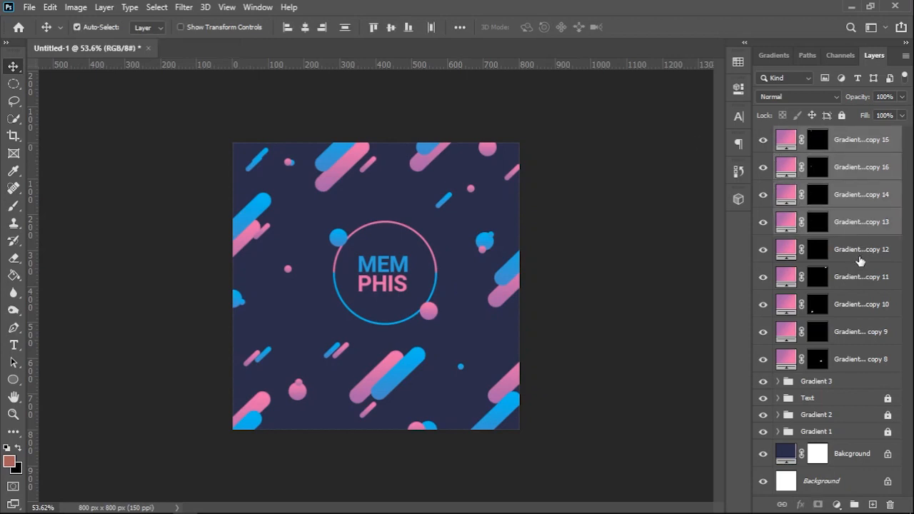
pyautogui.keyDown('ctrl'); pyautogui.click(859, 250); pyautogui.keyUp('ctrl')
pyautogui.keyDown('ctrl'); pyautogui.click(859, 277); pyautogui.keyUp('ctrl')
pyautogui.keyDown('ctrl'); pyautogui.click(856, 308); pyautogui.keyUp('ctrl')
pyautogui.keyDown('ctrl'); pyautogui.click(858, 331); pyautogui.keyUp('ctrl')
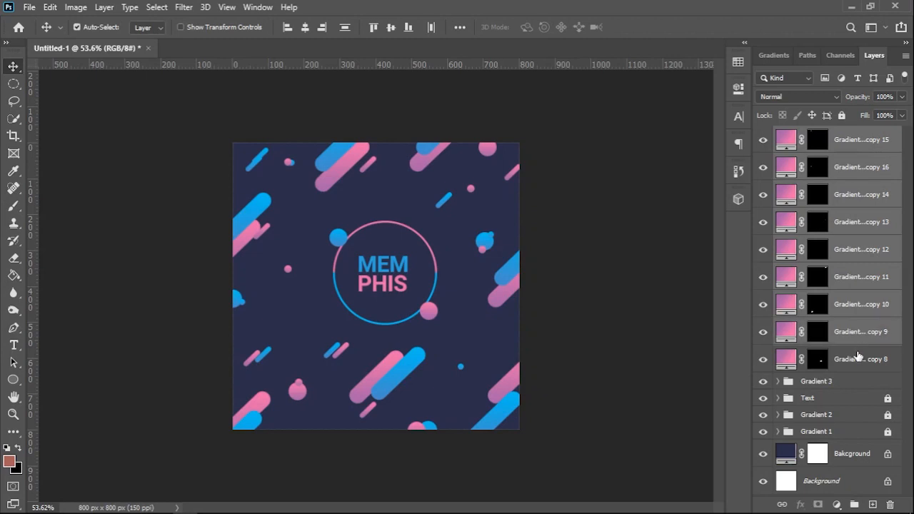
pyautogui.keyDown('ctrl'); pyautogui.click(859, 358); pyautogui.keyUp('ctrl')
pyautogui.hotkey('ctrl', 'g')
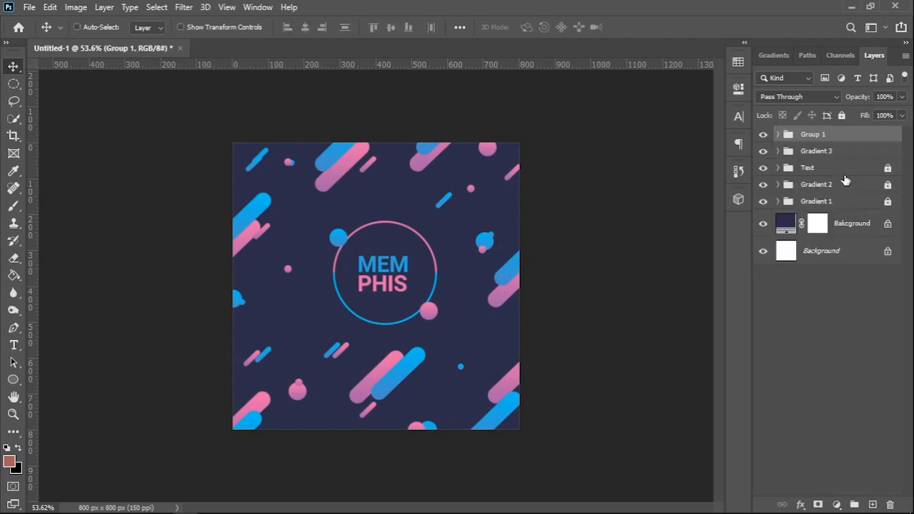
# Rename the pink circle group as Gradient 4 and lock both the Gradient 3 and Gradient 4 groups
pyautogui.doubleClick(813, 135)
pyautogui.press('Return')
pyautogui.keyDown('shift'); pyautogui.click(851, 153); pyautogui.keyUp('shift')
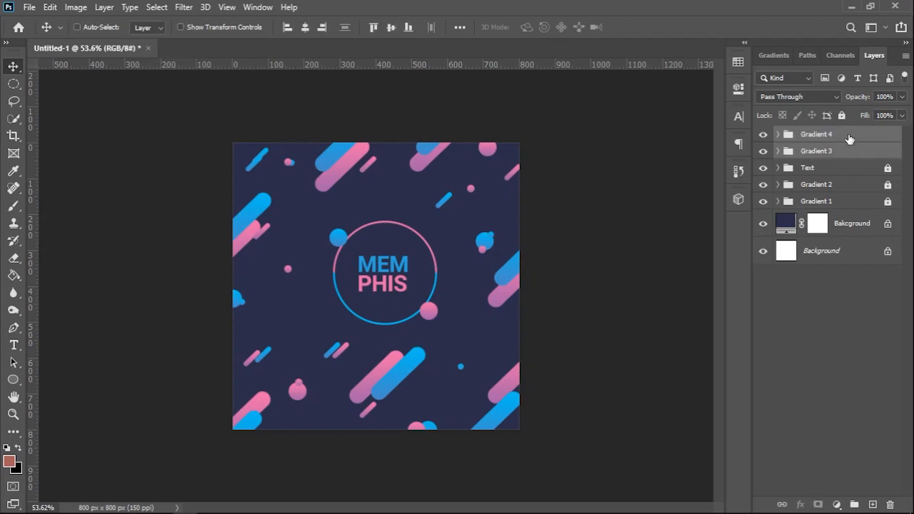
pyautogui.click(840, 115)
pyautogui.click(831, 185)
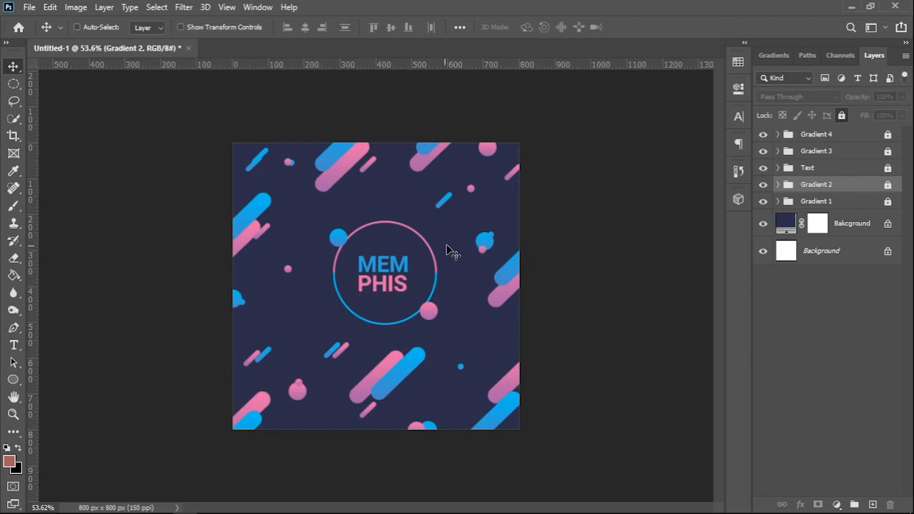
# Add the letter x in Roboto Bold 30 pt just right of the ring, on a text layer above Gradient 4
pyautogui.click(823, 142)
pyautogui.press('t')
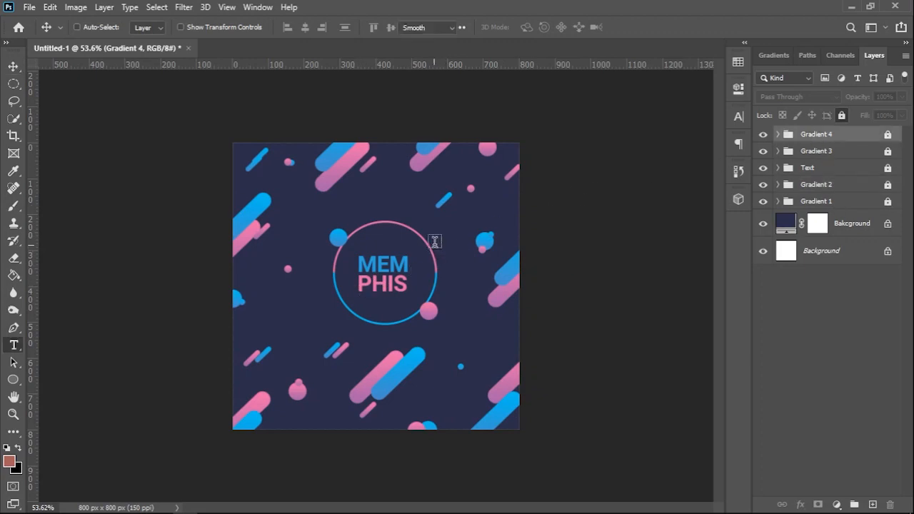
pyautogui.scroll(5, 428, 307)
pyautogui.moveTo(487, 265); pyautogui.dragTo(526, 302)
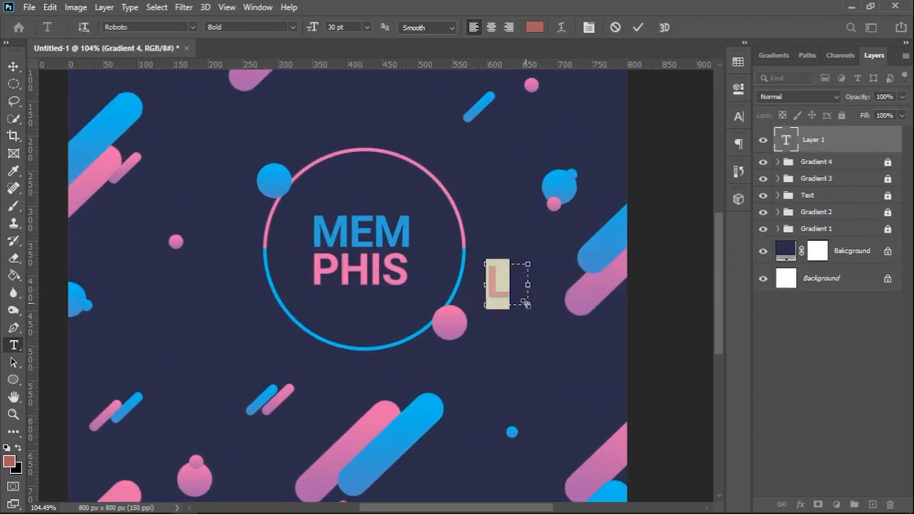
pyautogui.write('X')
pyautogui.click(867, 145)
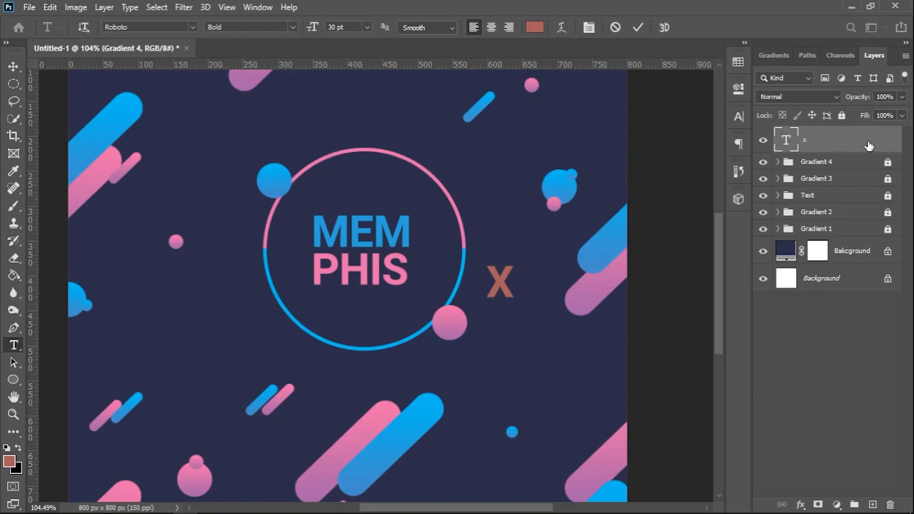
# Add a 4 px pink outside Stroke effect to the x text layer
pyautogui.doubleClick(868, 145)
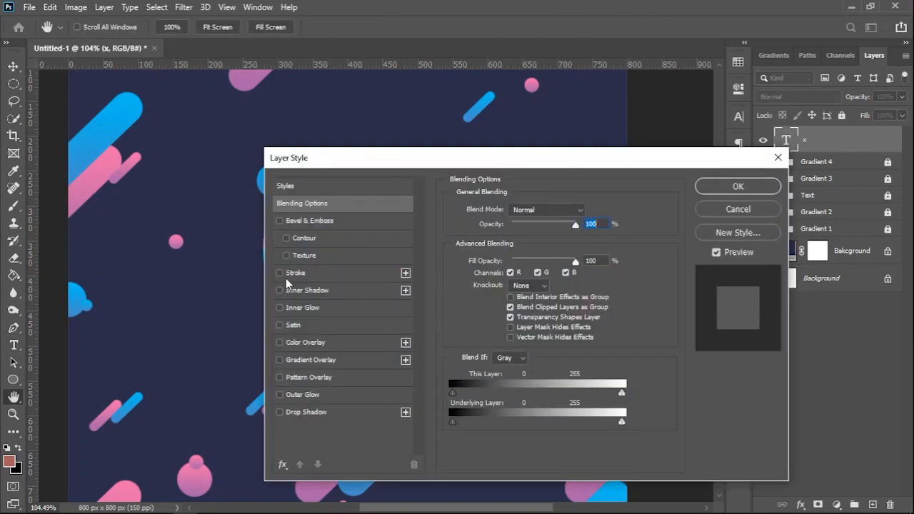
pyautogui.click(280, 273)
pyautogui.click(313, 274)
pyautogui.moveTo(457, 163)
pyautogui.mouseDown()
pyautogui.moveTo(740, 131)
pyautogui.moveTo(720, 123)
pyautogui.moveTo(360, 191)
pyautogui.mouseUp()
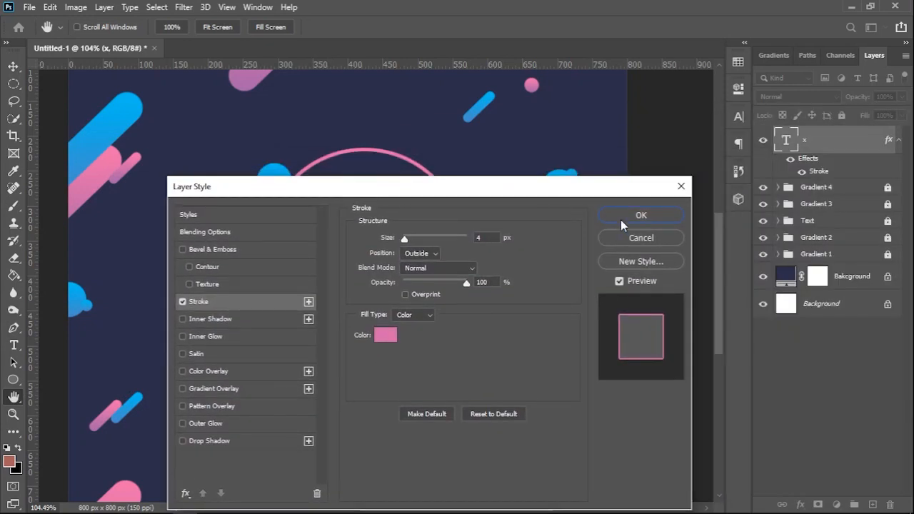
pyautogui.click(621, 220)
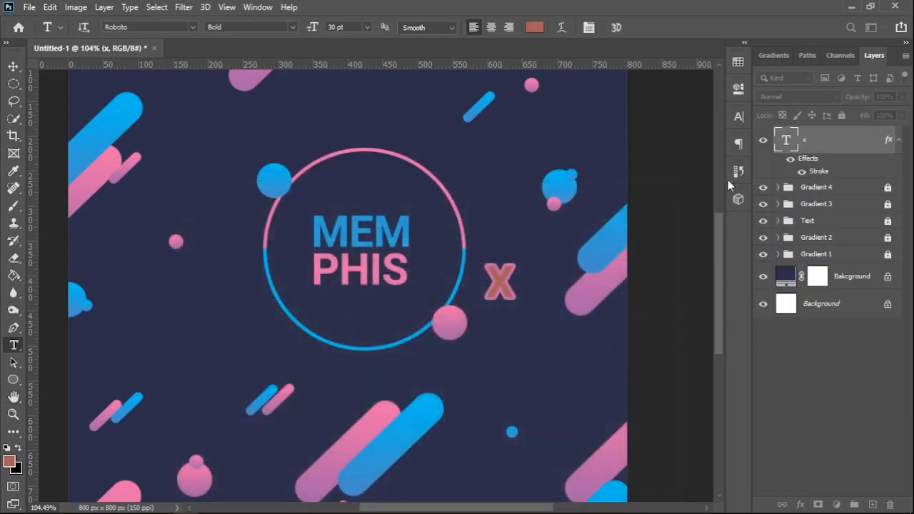
# Set the x letter's text color to the dark blue background color 2b2e4a, sampled from the canvas
pyautogui.doubleClick(788, 142)
pyautogui.click(534, 28)
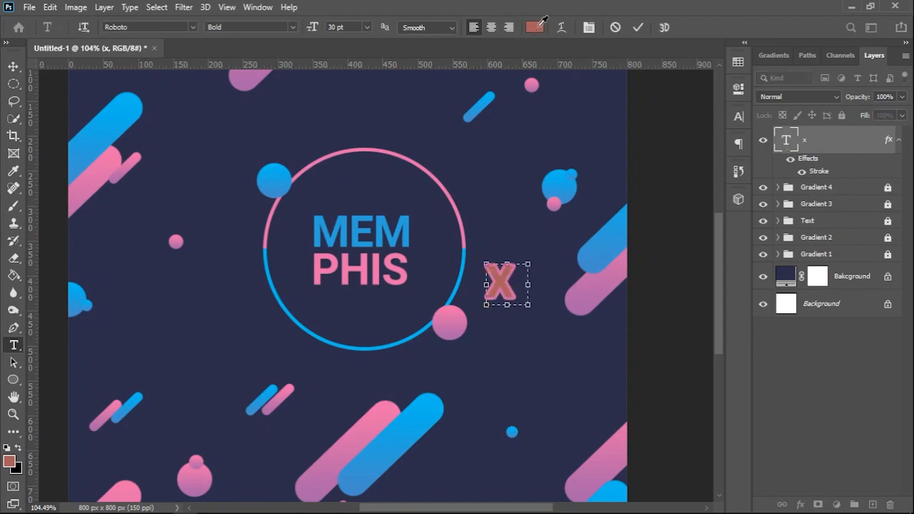
pyautogui.click(444, 125)
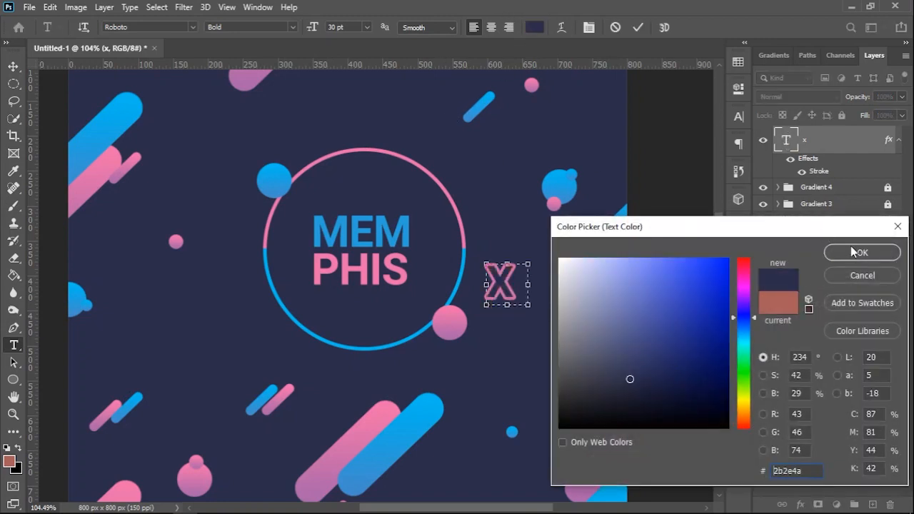
pyautogui.click(851, 248)
pyautogui.click(851, 145)
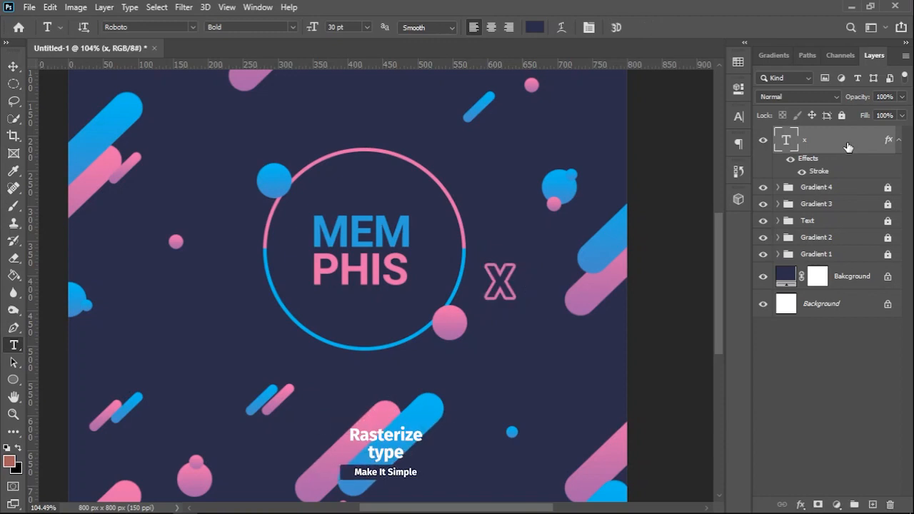
# Rasterize the x text layer and scale it down to about 46%
pyautogui.rightClick(847, 145)
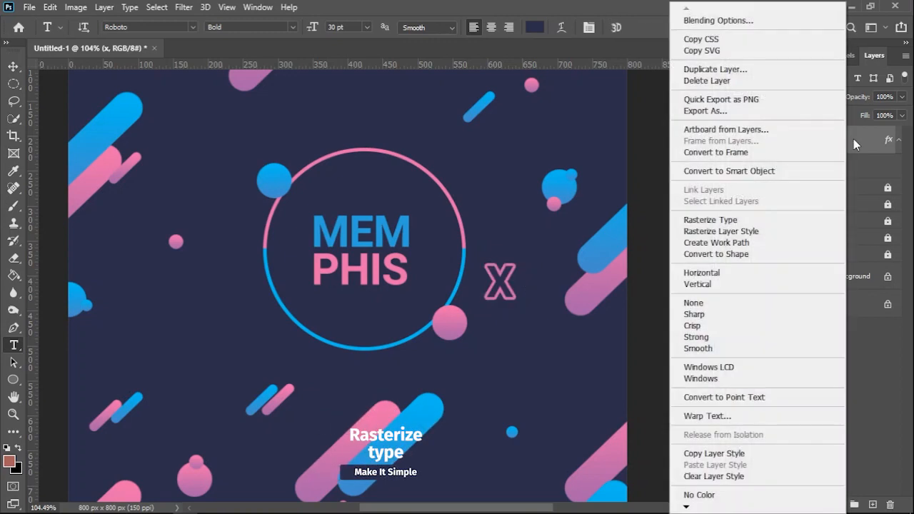
pyautogui.click(768, 220)
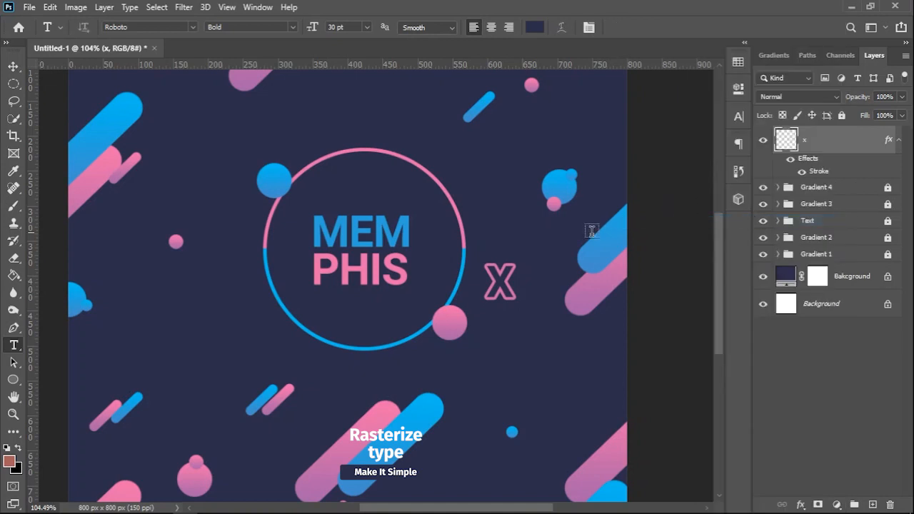
pyautogui.hotkey('ctrl', 't')
pyautogui.moveTo(519, 299); pyautogui.dragTo(500, 282)
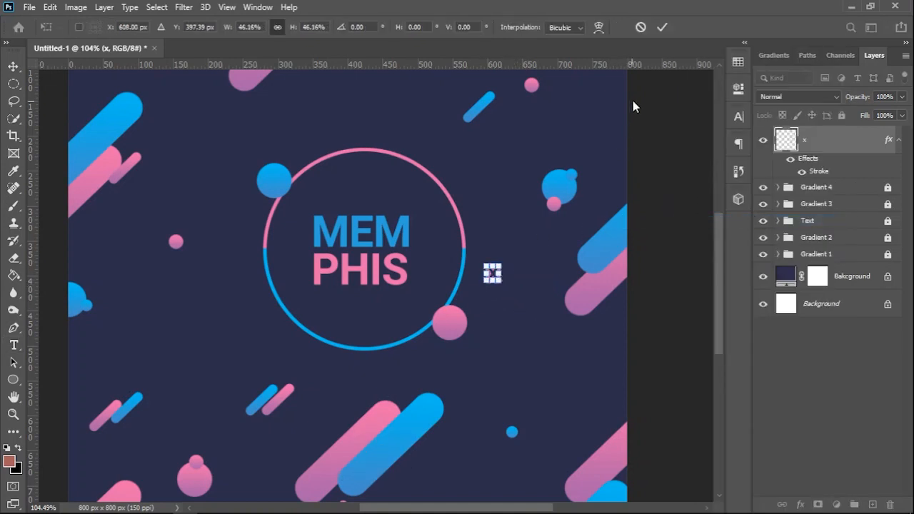
pyautogui.click(659, 28)
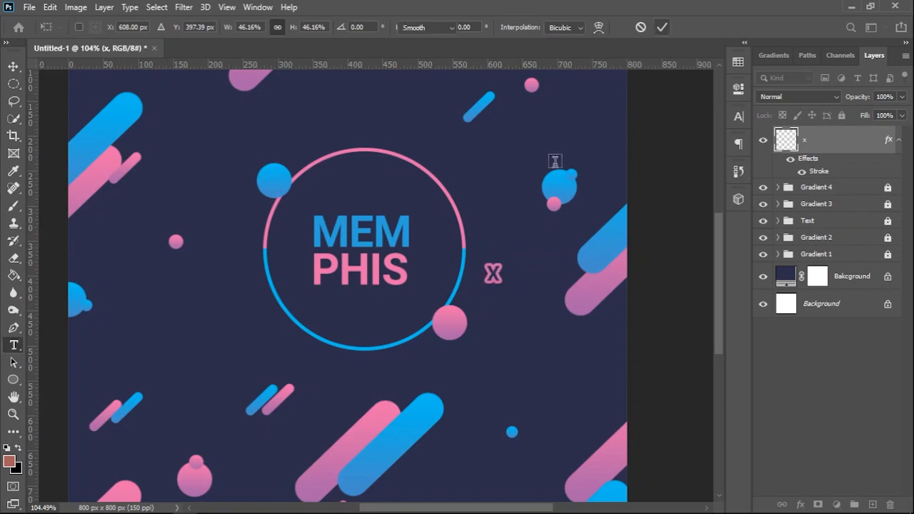
# Duplicate the outlined x and place the copy farther down, to the lower right of the ring
pyautogui.scroll(2, 493, 274)
pyautogui.press('v')
pyautogui.moveTo(497, 273)
pyautogui.mouseDown()
pyautogui.moveTo(519, 313)
pyautogui.moveTo(496, 284)
pyautogui.moveTo(500, 272)
pyautogui.mouseUp()
pyautogui.scroll(6, 499, 274)
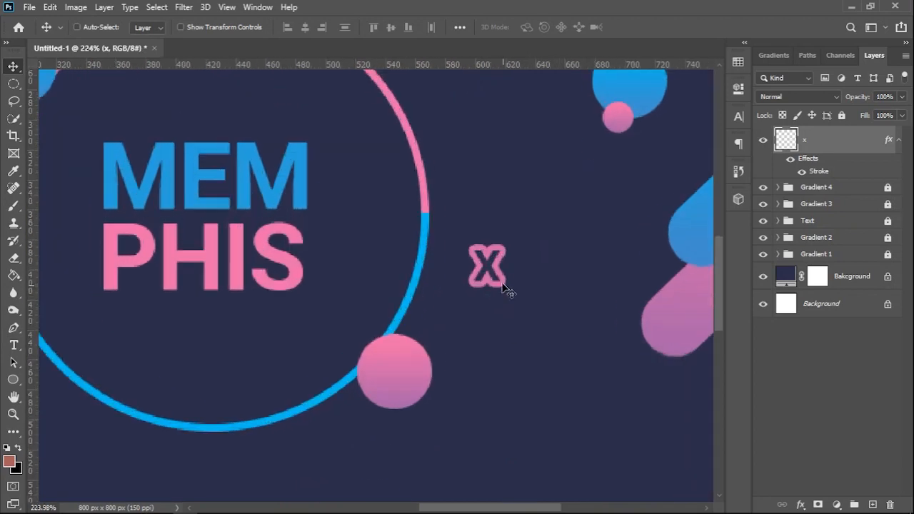
pyautogui.click(817, 148)
pyautogui.moveTo(504, 280); pyautogui.dragTo(631, 461)
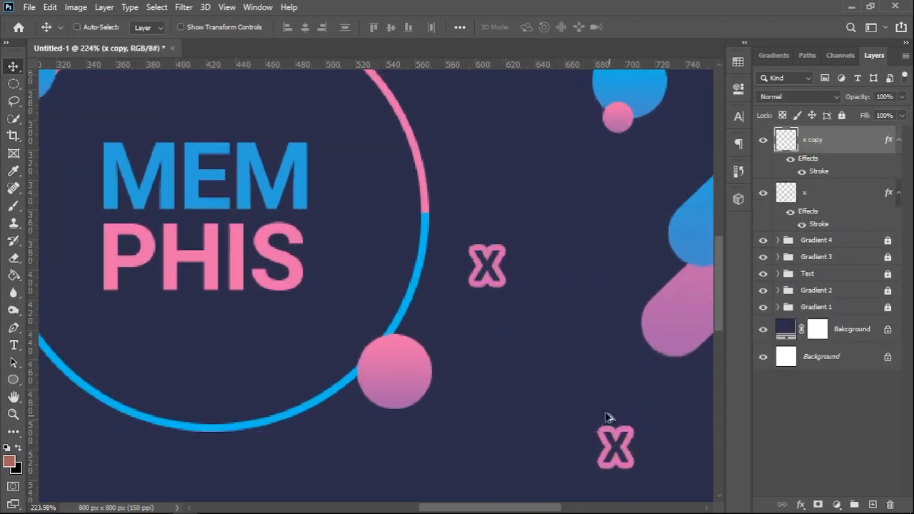
# Move the copied outlined x to the left side of the design, at X 154.50 px, Y 482.50 px
pyautogui.hotkey('ctrl', '0')
pyautogui.hotkey('ctrl', 't')
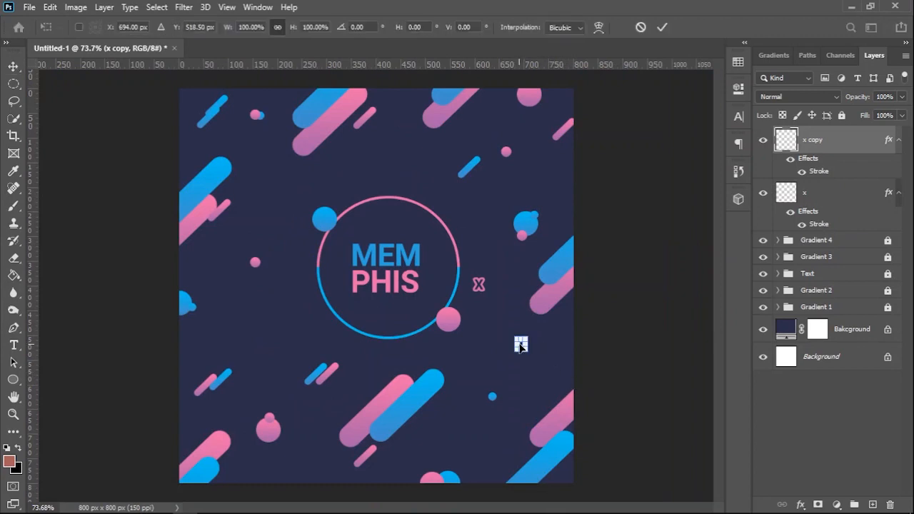
pyautogui.moveTo(521, 346); pyautogui.dragTo(255, 326)
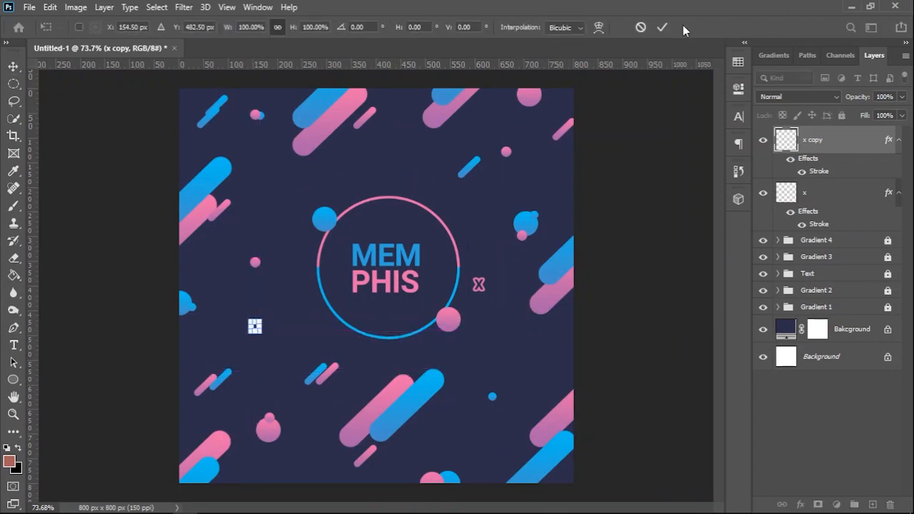
pyautogui.click(661, 27)
# Duplicate the original outlined x and place the copy near the bottom edge, at X 279 px, Y 745.50 px
pyautogui.scroll(5, 247, 342)
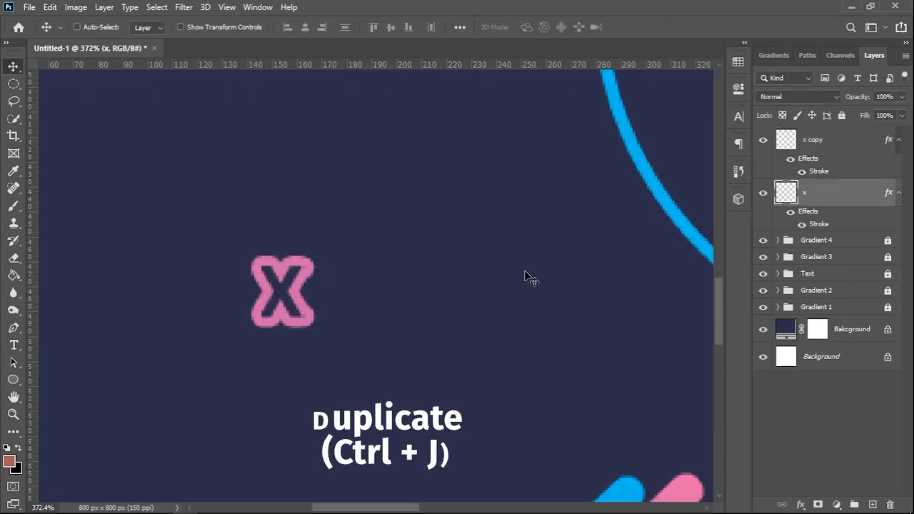
pyautogui.moveTo(412, 314); pyautogui.dragTo(153, 457)
pyautogui.hotkey('ctrl', 'j')
pyautogui.scroll(3, 592, 279)
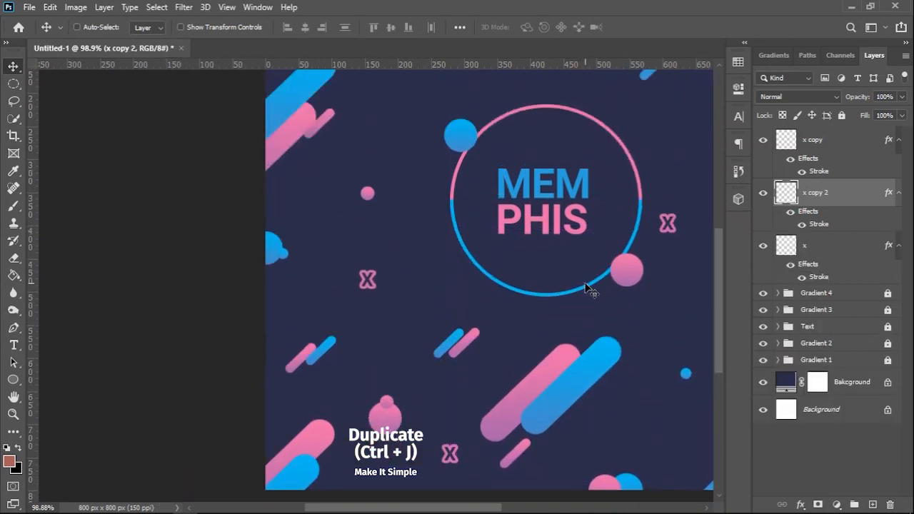
# Duplicate the bottom outlined x and place the copy in the upper left area, at X 181 px, Y 159.50 px
pyautogui.hotkey('ctrl', 'j')
pyautogui.hotkey('ctrl', 't')
pyautogui.scroll(-2, 711, 257)
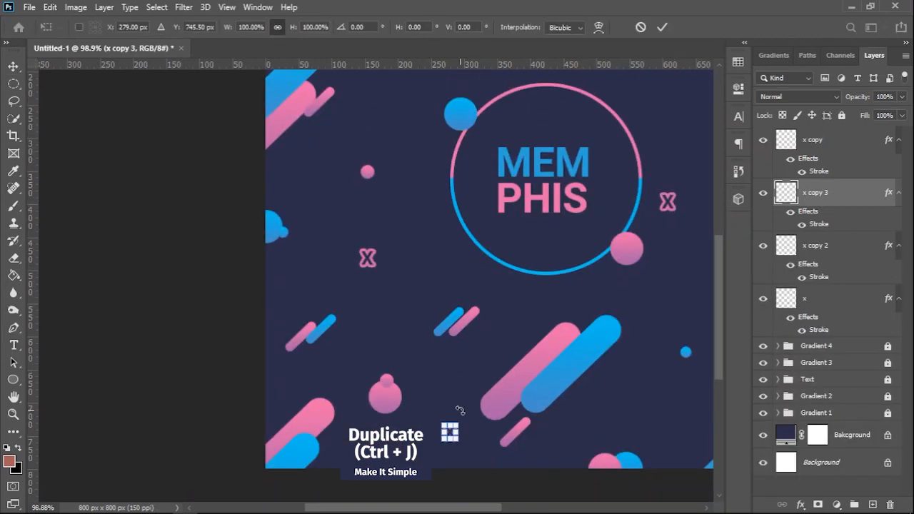
pyautogui.moveTo(444, 428); pyautogui.dragTo(388, 107)
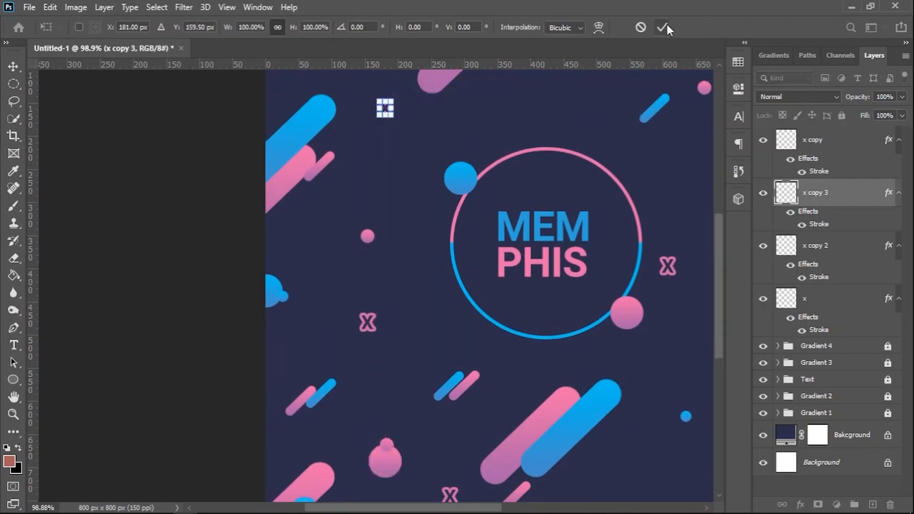
pyautogui.click(661, 27)
# Duplicate the upper-left outlined x and place the copy in the upper right area, at X 646 px, Y 69 px
pyautogui.scroll(-2, 404, 208)
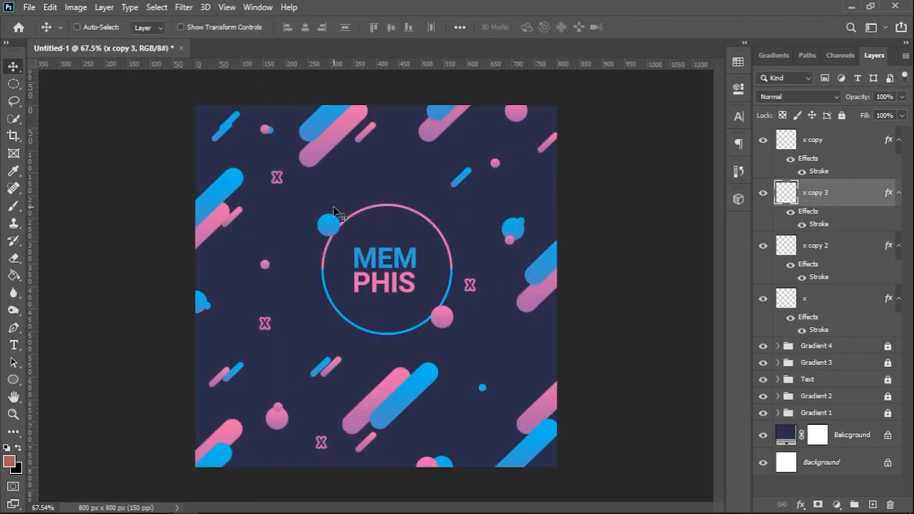
pyautogui.hotkey('ctrl', 'j')
pyautogui.hotkey('ctrl', 't')
pyautogui.moveTo(276, 177); pyautogui.dragTo(486, 134)
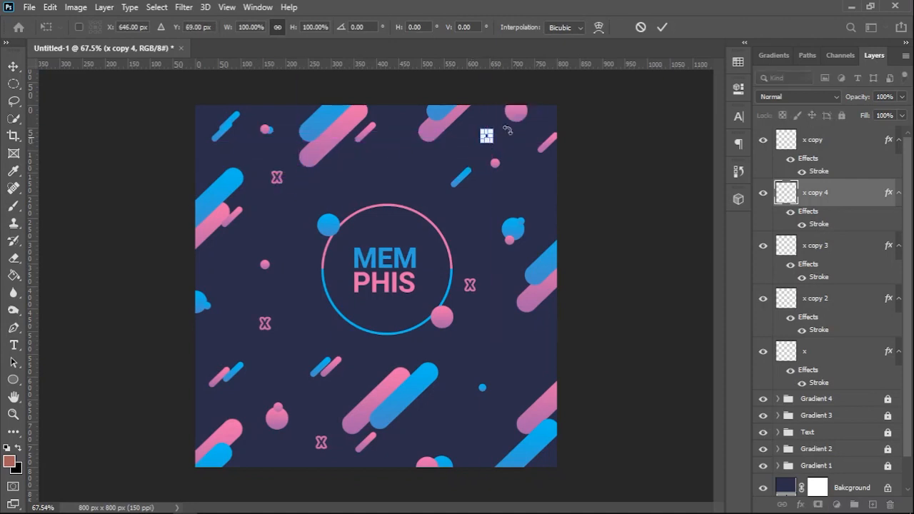
pyautogui.press('Return')
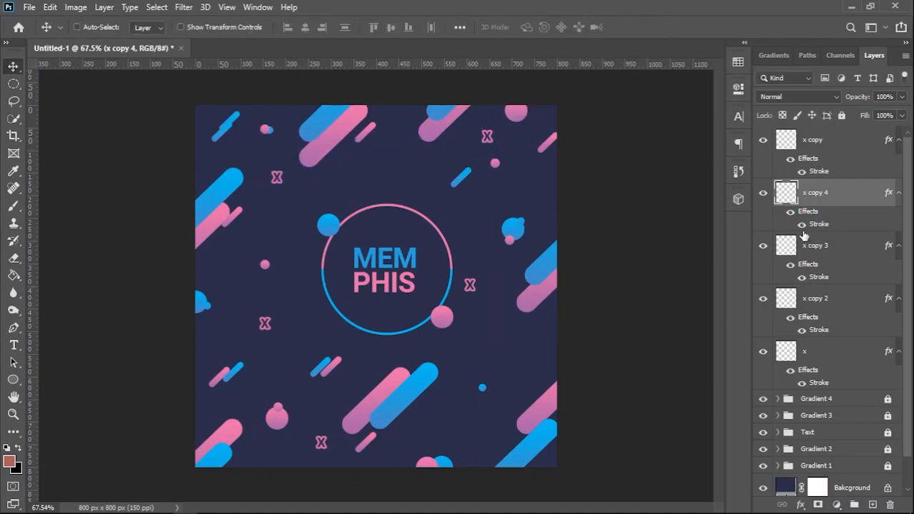
# Group all five outlined x layers and name the group x 1
pyautogui.keyDown('ctrl'); pyautogui.click(840, 148); pyautogui.keyUp('ctrl')
pyautogui.keyDown('ctrl'); pyautogui.click(845, 246); pyautogui.keyUp('ctrl')
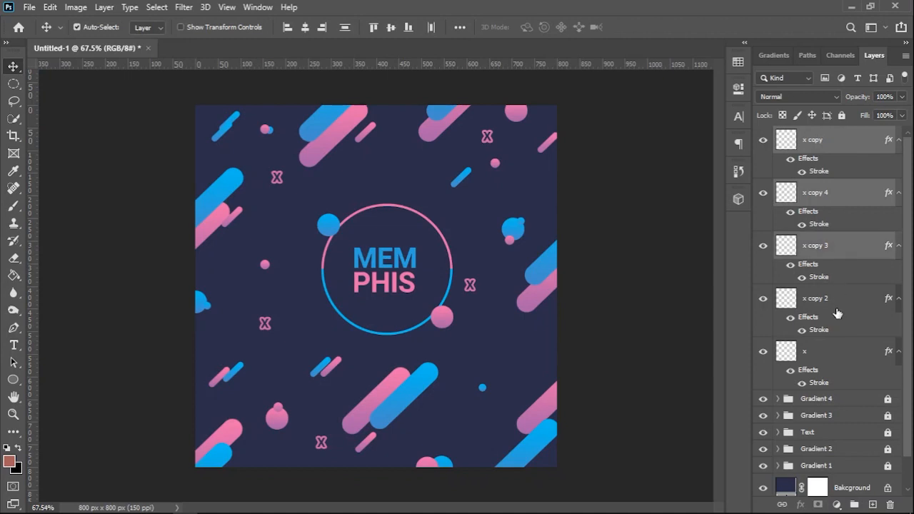
pyautogui.keyDown('ctrl'); pyautogui.click(834, 332); pyautogui.keyUp('ctrl')
pyautogui.hotkey('ctrl', 'g')
pyautogui.doubleClick(815, 133)
pyautogui.write('x 1')
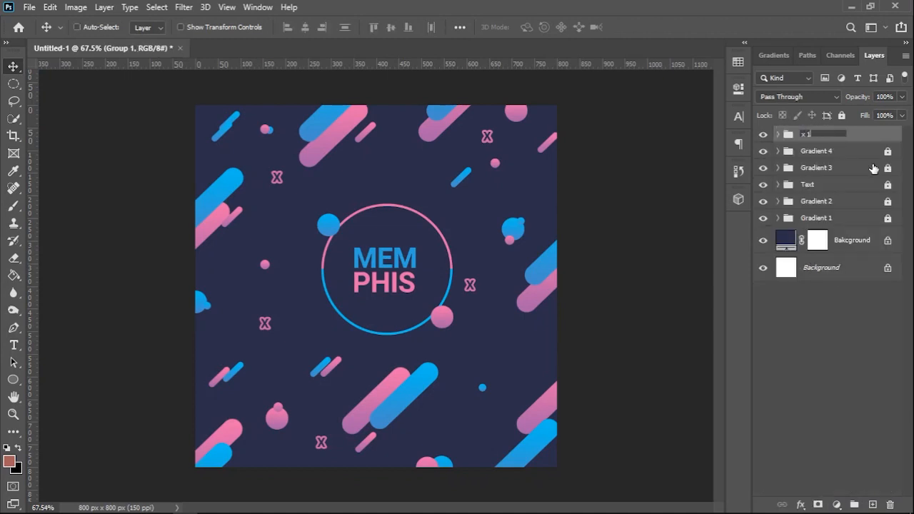
pyautogui.click(860, 150)
pyautogui.click(856, 137)
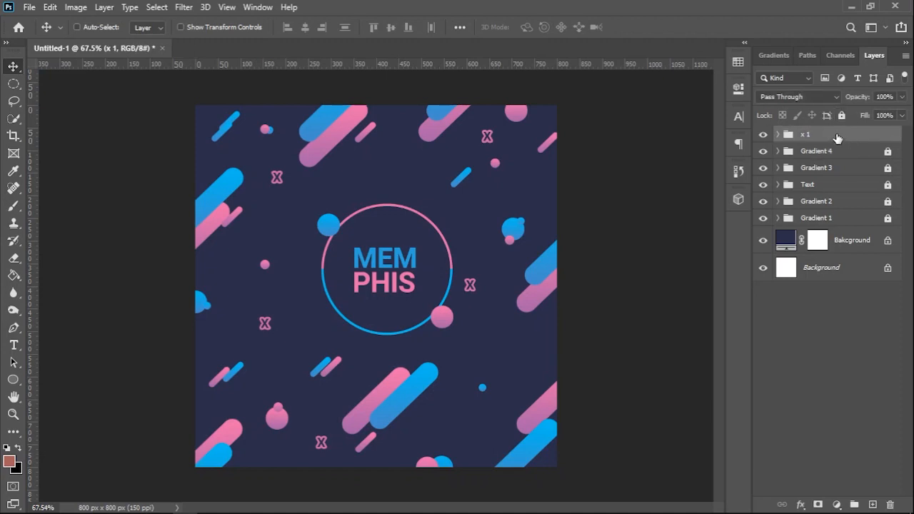
# Duplicate the x copy layer inside the x 1 group, place it slightly lower right of its source, and take it out of the group
pyautogui.scroll(10, 471, 286)
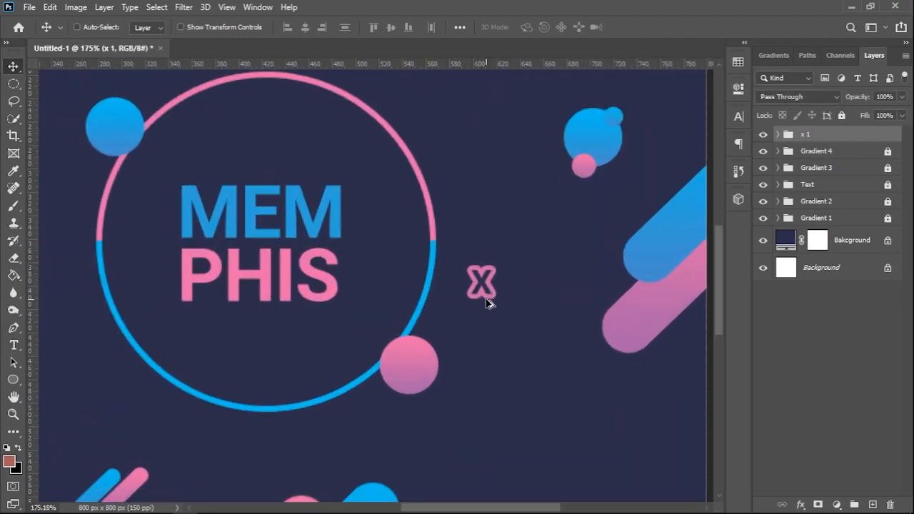
pyautogui.click(777, 135)
pyautogui.click(834, 165)
pyautogui.scroll(-7, 639, 202)
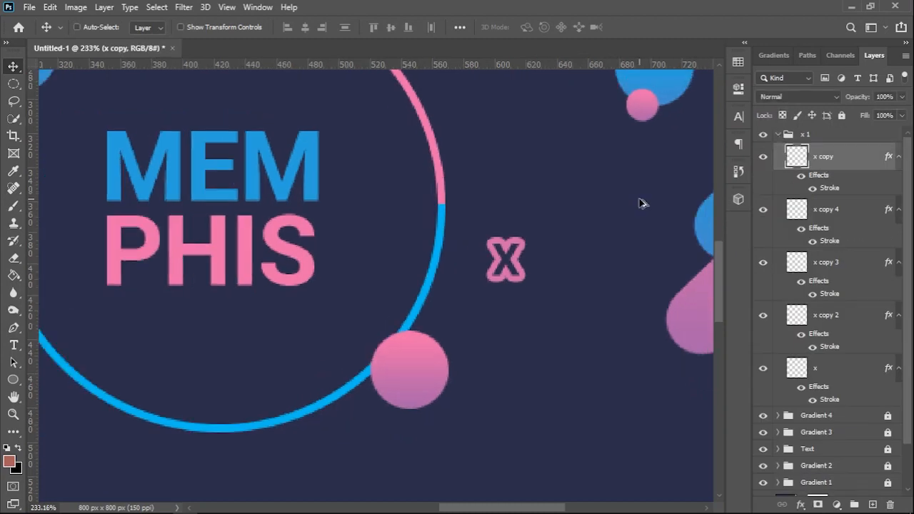
pyautogui.hotkey('ctrl', 'j')
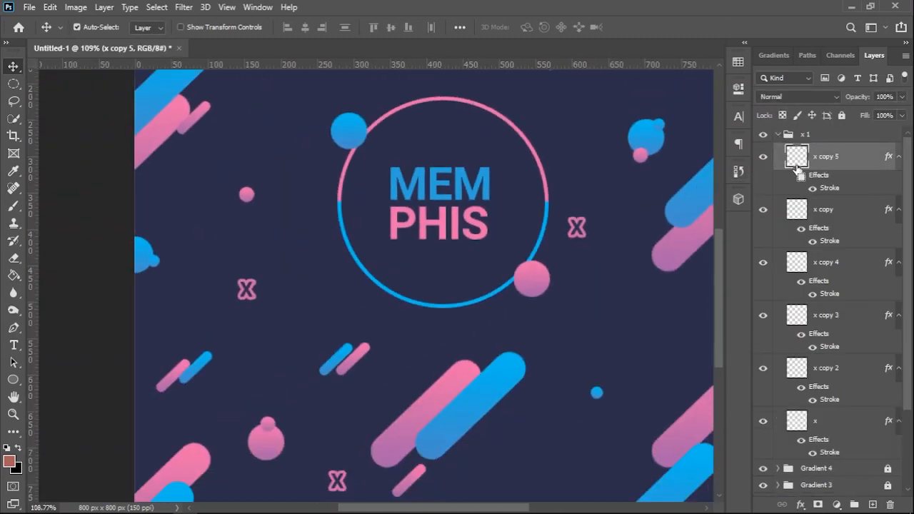
pyautogui.scroll(-2, 531, 191)
pyautogui.scroll(-1, 531, 191)
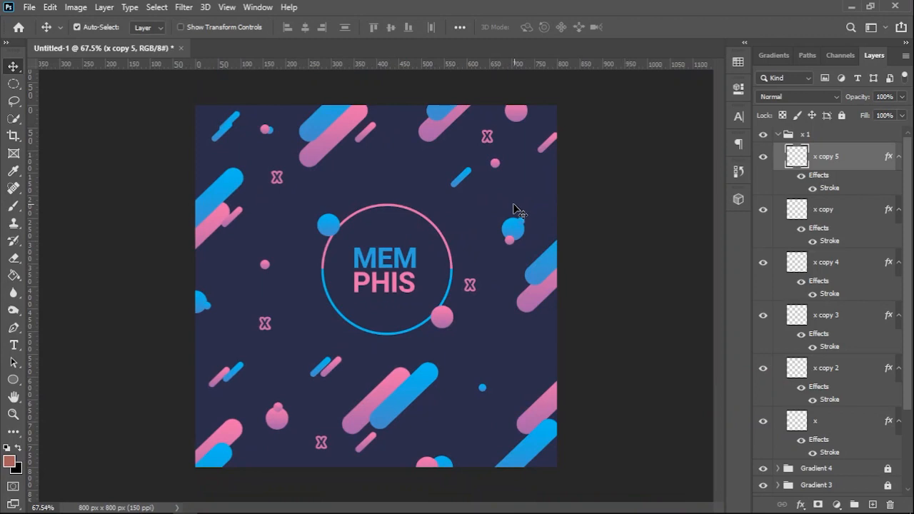
pyautogui.hotkey('ctrl', 't')
pyautogui.scroll(4, 240, 344)
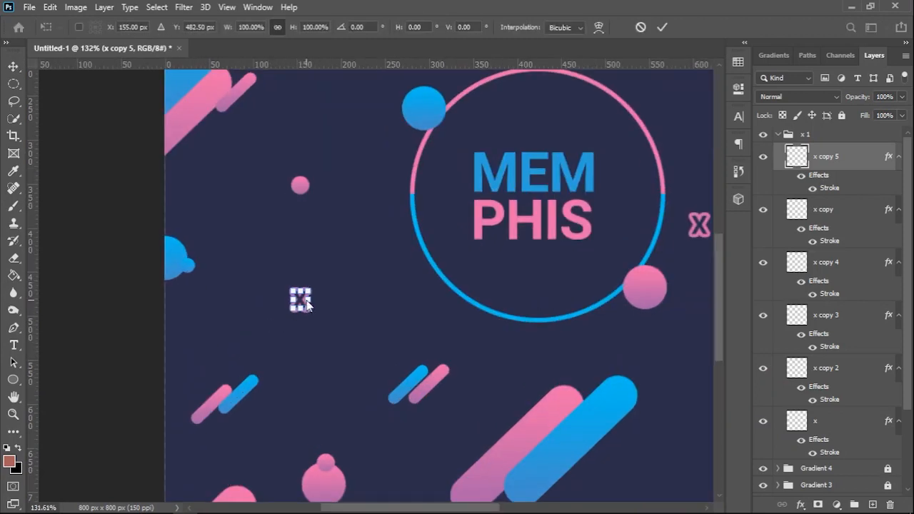
pyautogui.moveTo(306, 304); pyautogui.dragTo(394, 332)
pyautogui.click(662, 27)
pyautogui.moveTo(852, 157); pyautogui.dragTo(852, 130)
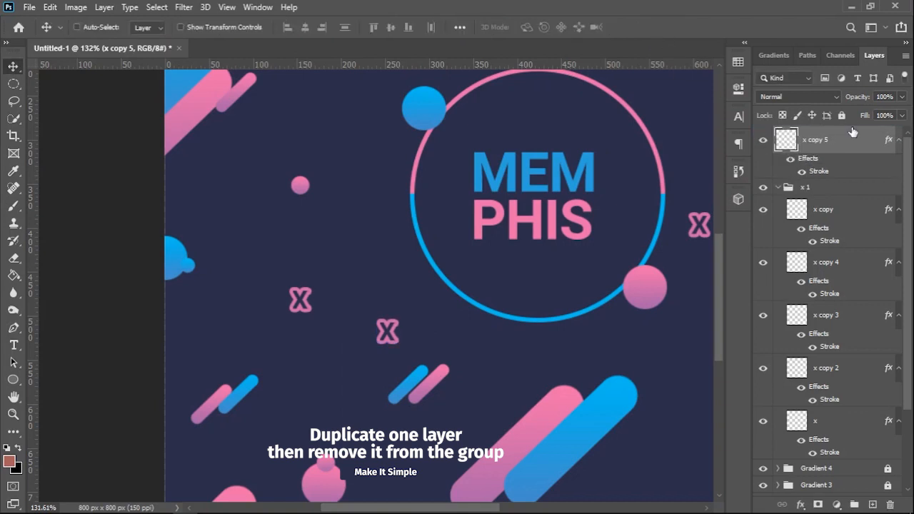
# Change the Stroke color of the ungrouped x to blue 0db5eb, sampled from the blue circle on the ring
pyautogui.doubleClick(825, 172)
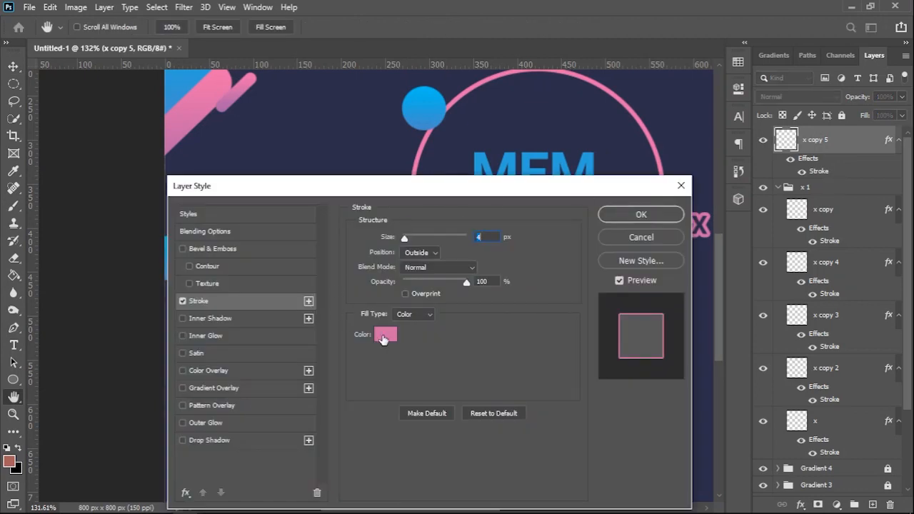
pyautogui.click(384, 336)
pyautogui.click(437, 93)
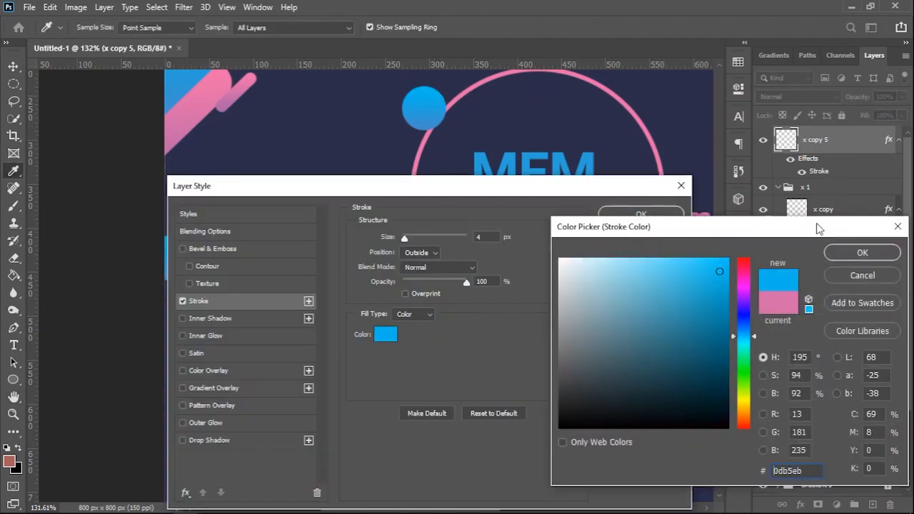
pyautogui.click(863, 252)
pyautogui.click(640, 213)
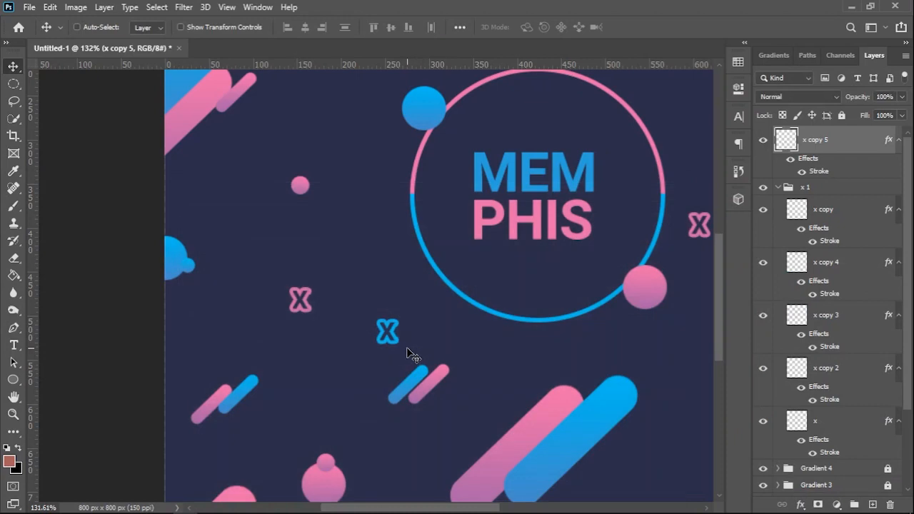
# Duplicate the blue outlined x and place the copy in the lower right area, between the small blue dot and the large pink bar
pyautogui.hotkey('ctrl', '0')
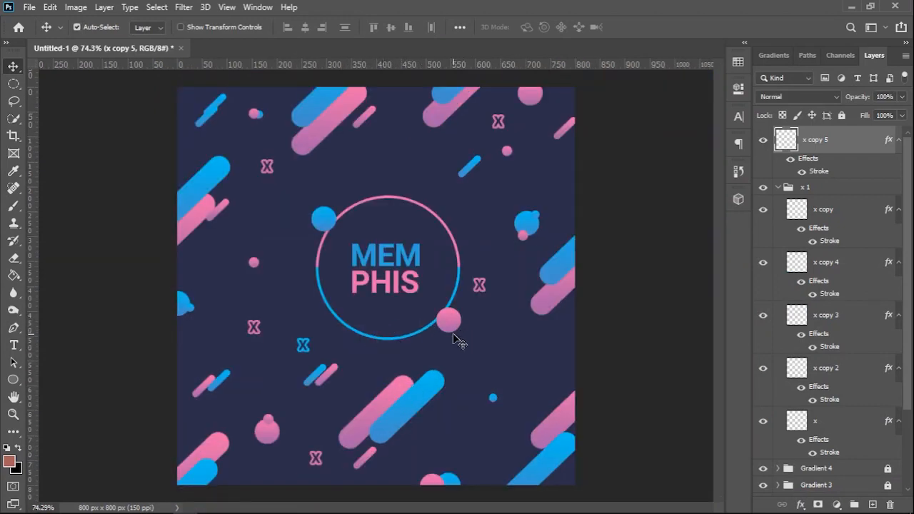
pyautogui.hotkey('ctrl', 'j')
pyautogui.hotkey('ctrl', 't')
pyautogui.moveTo(301, 342); pyautogui.dragTo(529, 395)
pyautogui.press('Return')
# Duplicate the blue outlined x once more and put the new copy into free transform
pyautogui.hotkey('ctrl', 'j')
pyautogui.hotkey('ctrl', 't')
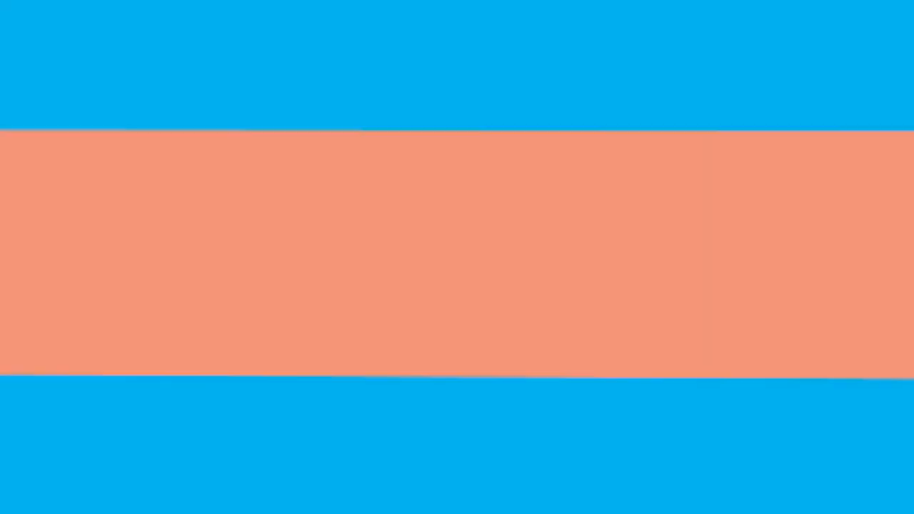